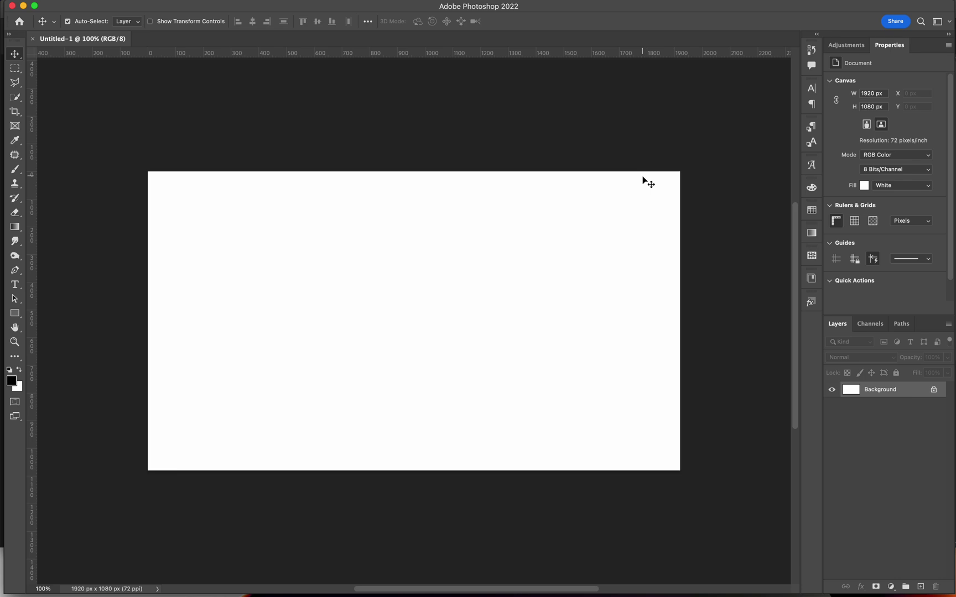
Step: Fill the 1920×1080 Background layer with the black foreground colour using Option+Delete
{"action": "key", "text": "alt+BackSpace"}
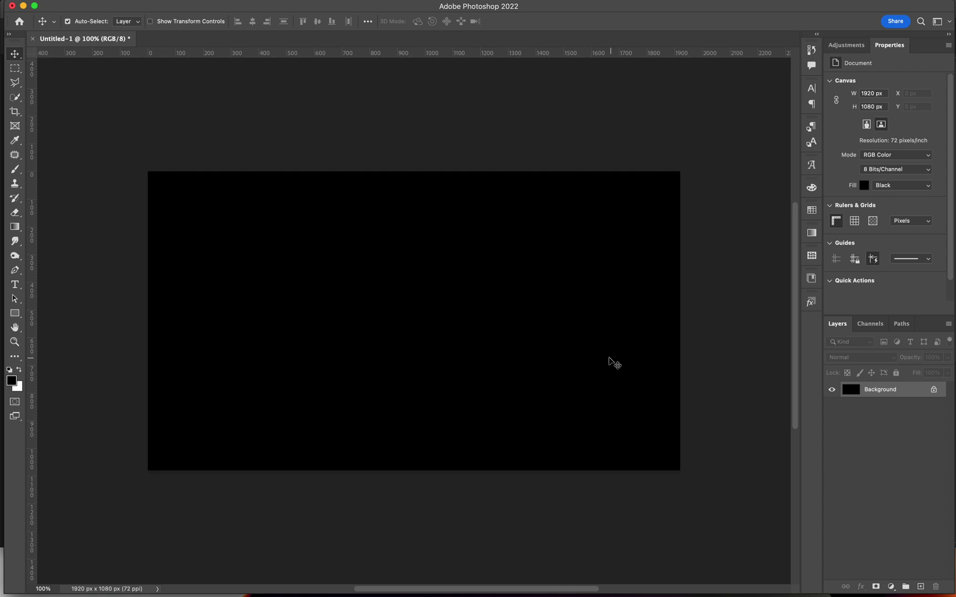
Step: Type YOUTUBE on the canvas, then scale it up and centre it
{"action": "key", "text": "t"}
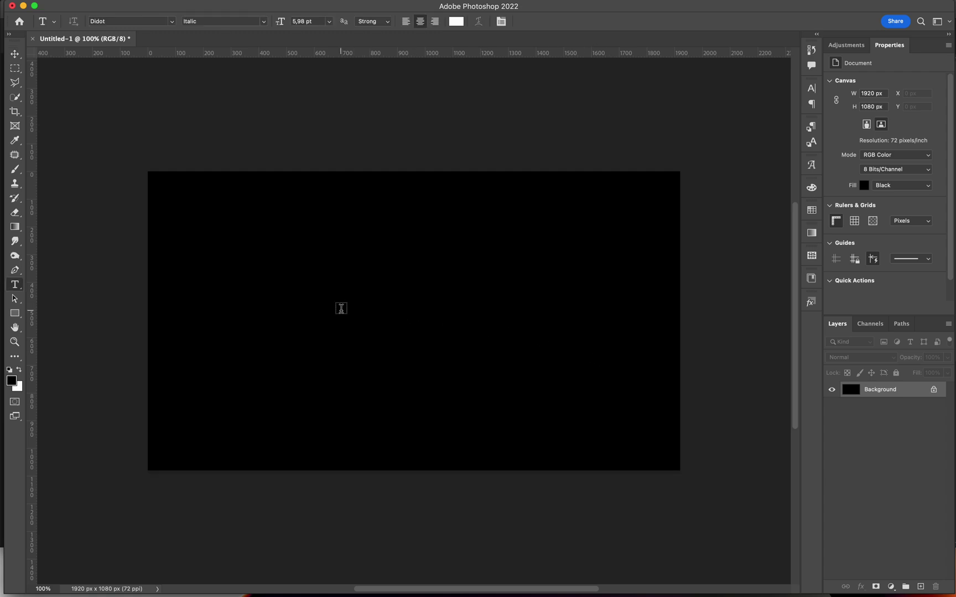
{"action": "left_click", "coordinate": [342, 308]}
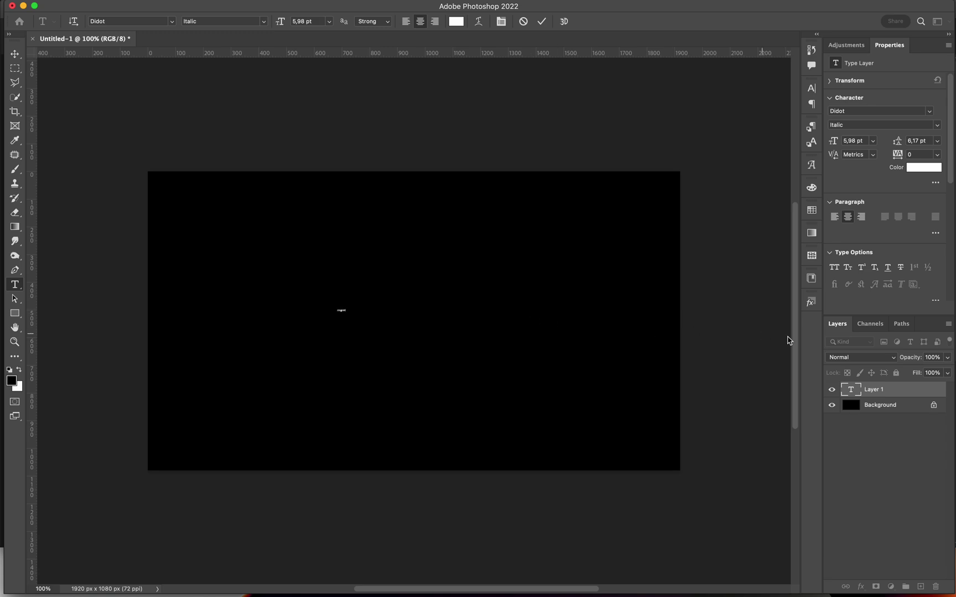
{"action": "left_click", "coordinate": [898, 390]}
{"action": "key", "text": "super+t"}
{"action": "left_click_drag", "start_coordinate": [347, 313], "coordinate": [650, 411]}
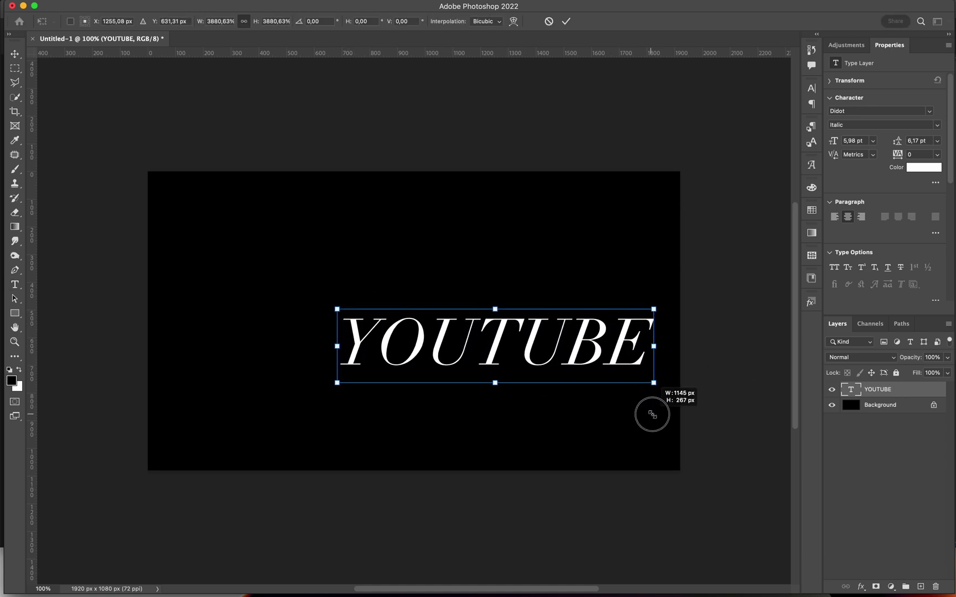
{"action": "left_click_drag", "start_coordinate": [595, 360], "coordinate": [513, 329]}
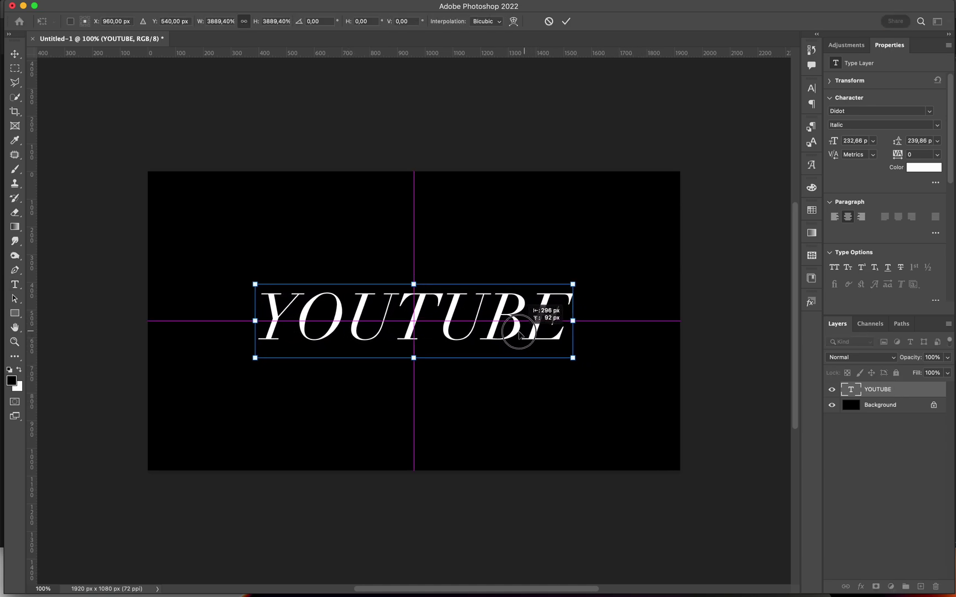
{"action": "key", "text": "Return"}
Step: Switch the text to Aileron Black and enlarge it to about 128%, nudging it back to centre
{"action": "key", "text": "v"}
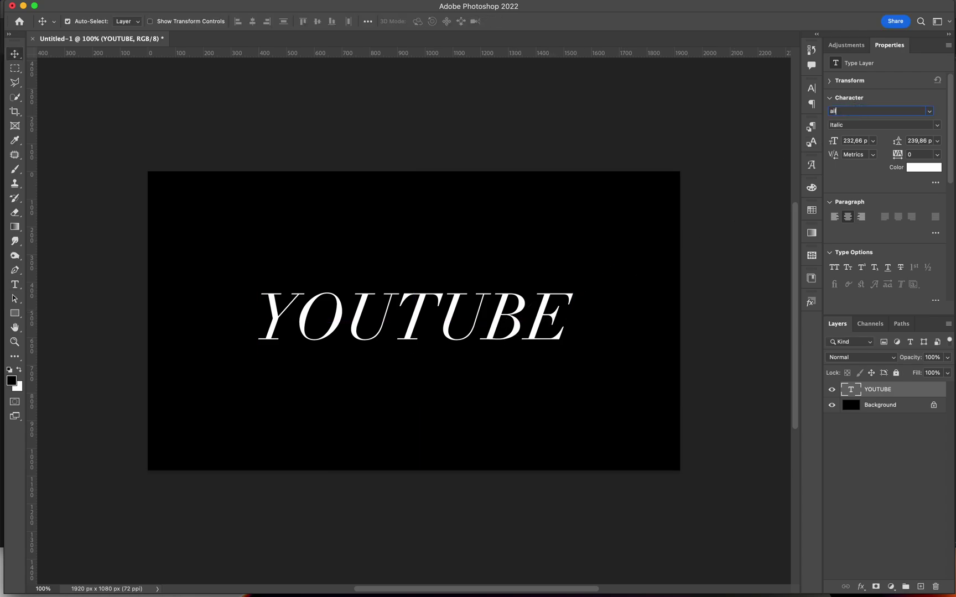
{"action": "key", "text": "Return"}
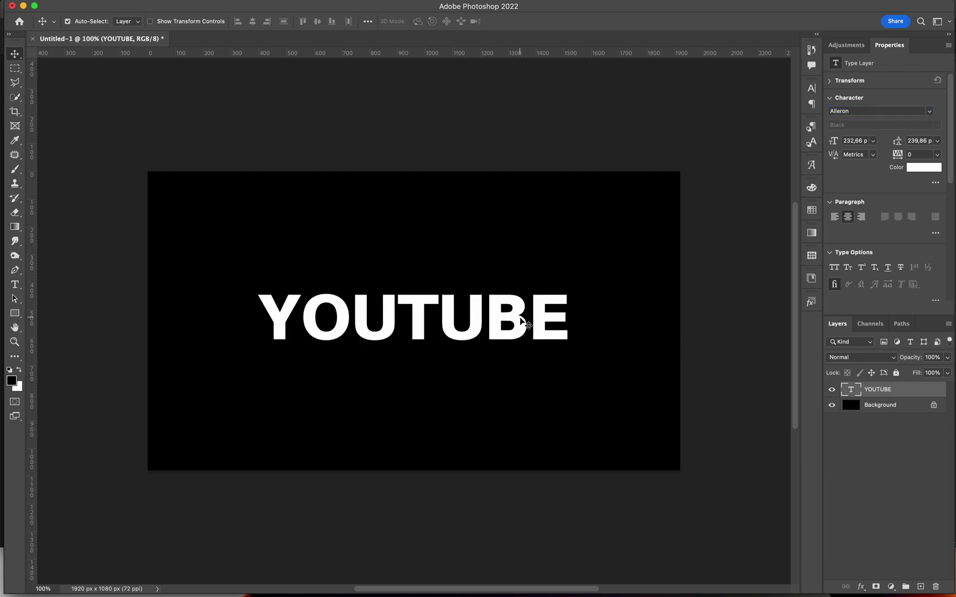
{"action": "key", "text": "ctrl+t"}
{"action": "left_click_drag", "start_coordinate": [250, 321], "coordinate": [209, 323]}
{"action": "mouse_move", "coordinate": [425, 333]}
{"action": "left_mouse_down"}
{"action": "mouse_move", "coordinate": [424, 324]}
{"action": "mouse_move", "coordinate": [423, 334]}
{"action": "left_mouse_up"}
{"action": "key", "text": "shift+Down"}
{"action": "key", "text": "shift+Down"}
{"action": "key", "text": "shift+Down"}
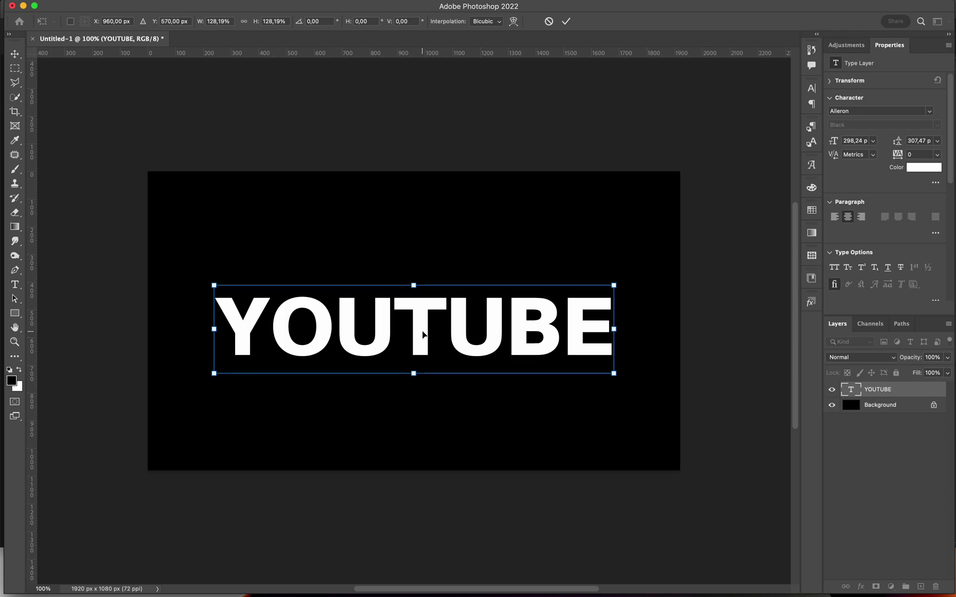
{"action": "key", "text": "Return"}
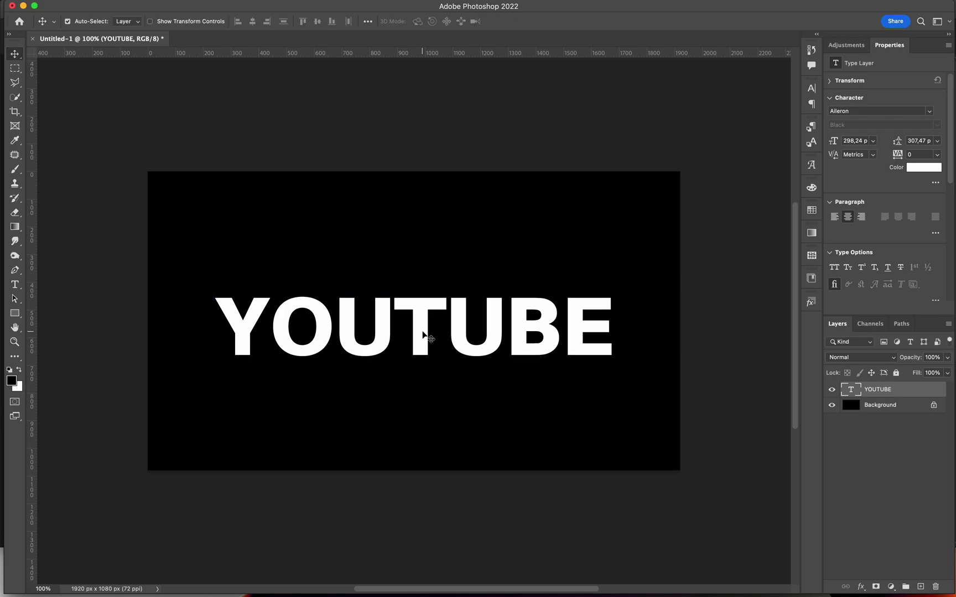
{"action": "key", "text": "shift+Down"}
{"action": "key", "text": "shift+Up"}
Step: Apply Filter > Blur Gallery > Field Blur, converting the text to a smart object
{"action": "left_click", "coordinate": [265, 3]}
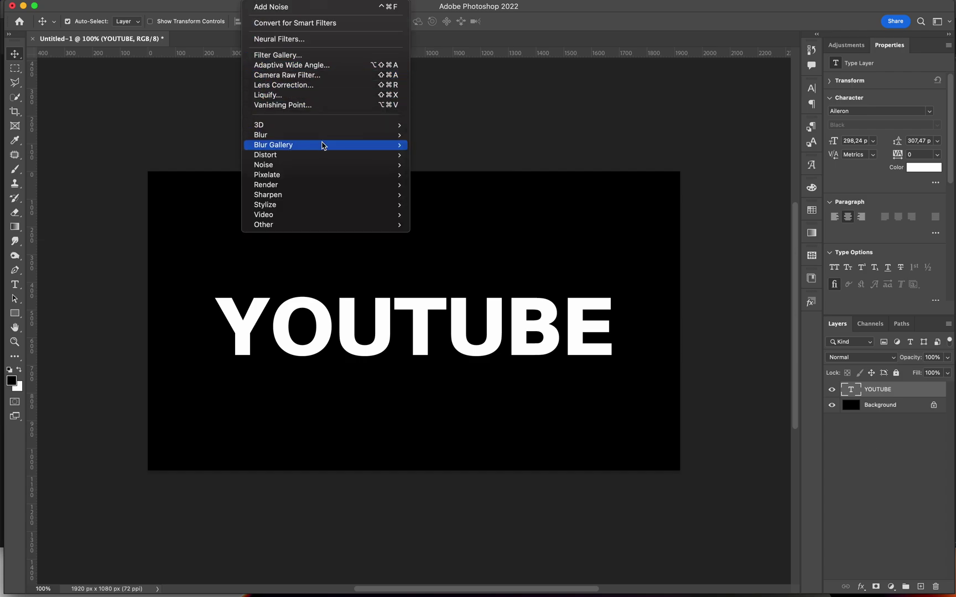
{"action": "mouse_move", "coordinate": [337, 145]}
{"action": "left_click", "coordinate": [436, 147]}
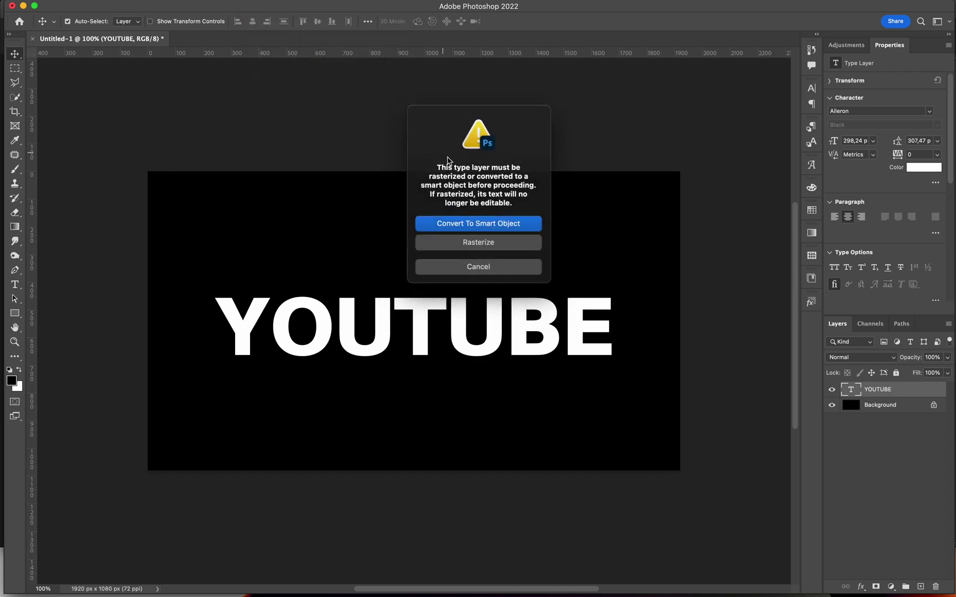
{"action": "left_click", "coordinate": [494, 226]}
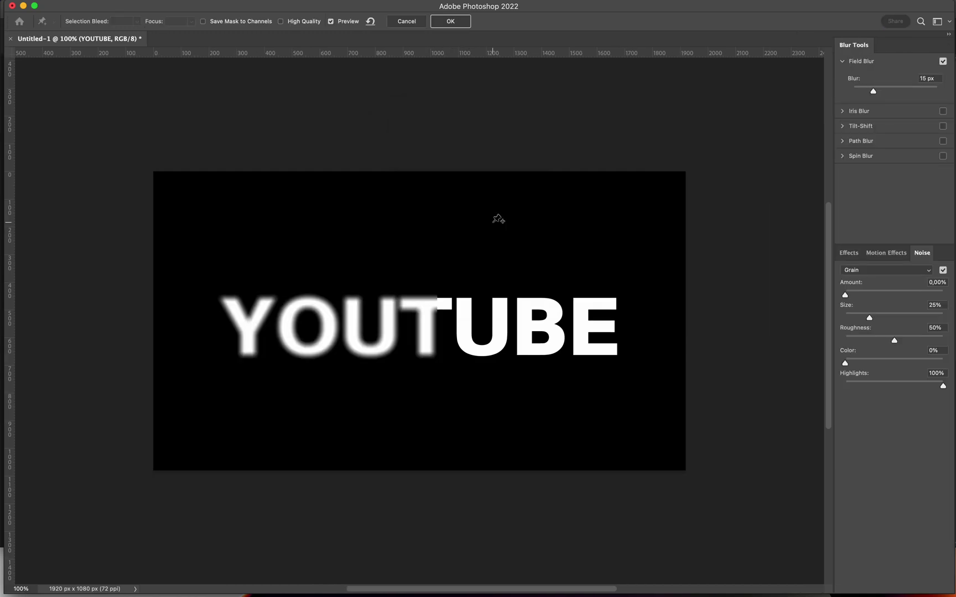
Step: Scatter about fifteen blur pins across and around the YOUTUBE letters
{"action": "left_click", "coordinate": [249, 291]}
{"action": "left_click", "coordinate": [257, 358]}
{"action": "left_click", "coordinate": [312, 308]}
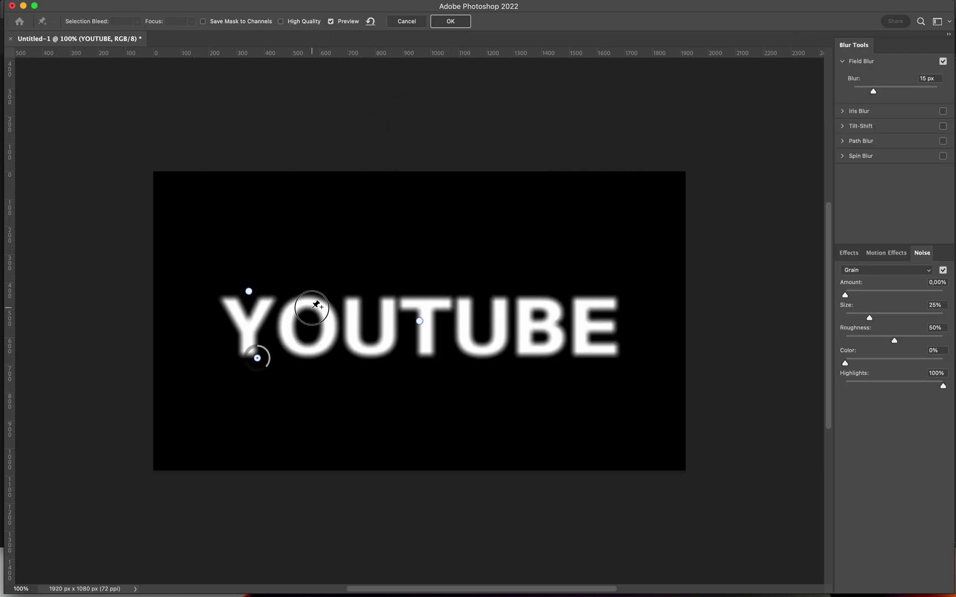
{"action": "left_click", "coordinate": [291, 345]}
{"action": "left_click", "coordinate": [372, 301]}
{"action": "left_click", "coordinate": [381, 349]}
{"action": "left_click", "coordinate": [464, 299]}
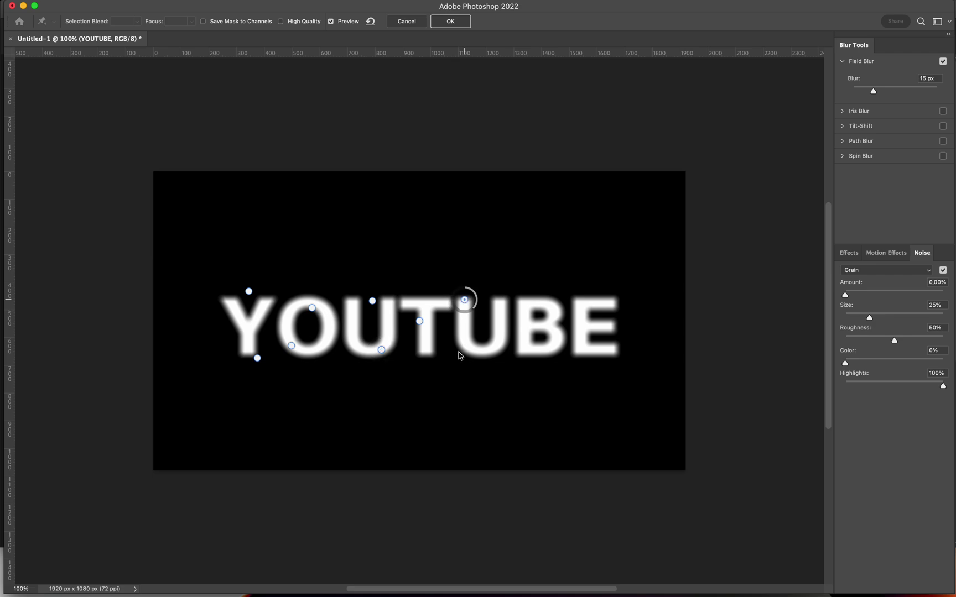
{"action": "left_click", "coordinate": [448, 360]}
{"action": "left_click", "coordinate": [555, 303]}
{"action": "left_click", "coordinate": [500, 330]}
{"action": "left_click", "coordinate": [606, 348]}
{"action": "left_click", "coordinate": [620, 289]}
{"action": "left_click", "coordinate": [529, 356]}
{"action": "left_click", "coordinate": [418, 282]}
{"action": "left_click", "coordinate": [197, 325]}
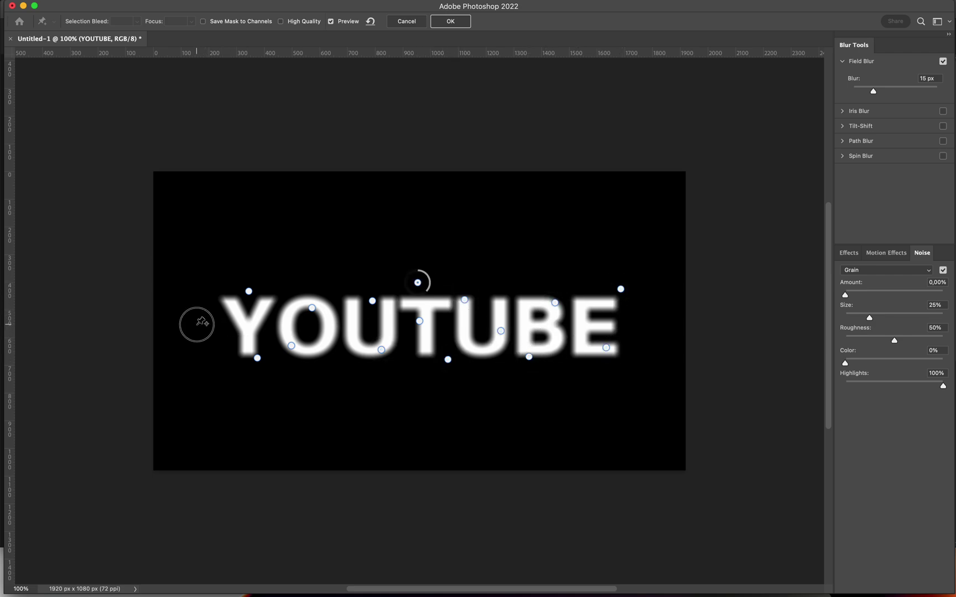
Step: Vary pin strengths around Y and O: weaker on Y, 3 px, 8 px, 23 px, 8 px
{"action": "left_click", "coordinate": [249, 291]}
{"action": "left_click_drag", "start_coordinate": [257, 301], "coordinate": [252, 281]}
{"action": "left_click", "coordinate": [246, 333]}
{"action": "left_click_drag", "start_coordinate": [258, 339], "coordinate": [255, 324]}
{"action": "left_click", "coordinate": [197, 324]}
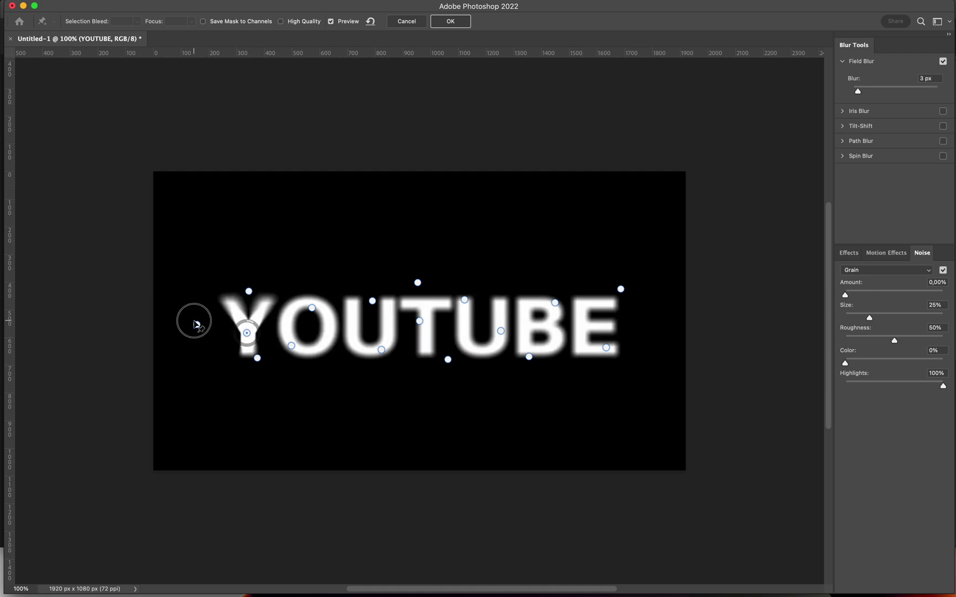
{"action": "left_click", "coordinate": [312, 308]}
{"action": "left_click_drag", "start_coordinate": [324, 311], "coordinate": [315, 298]}
{"action": "left_click", "coordinate": [290, 346]}
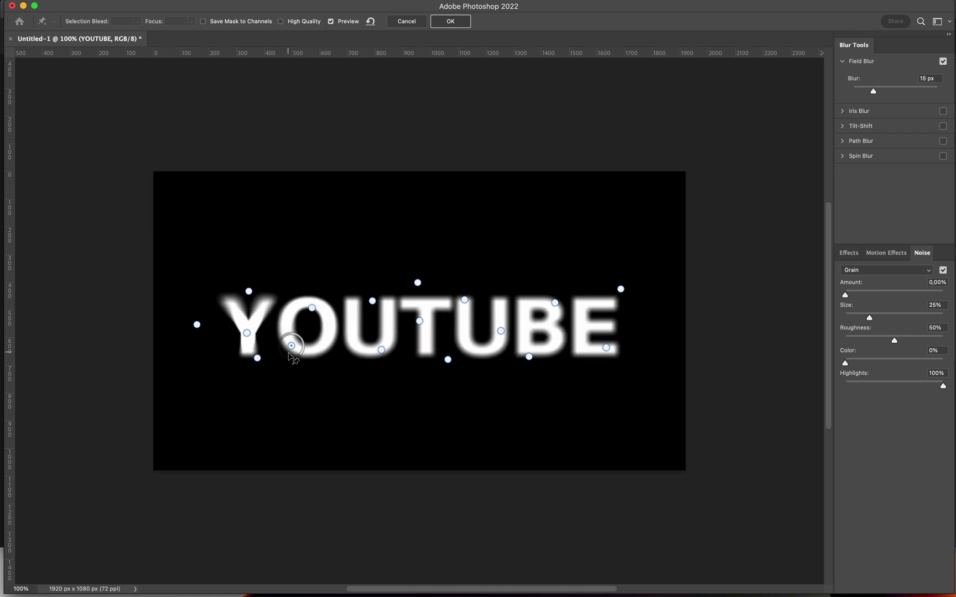
{"action": "left_click_drag", "start_coordinate": [293, 358], "coordinate": [290, 362]}
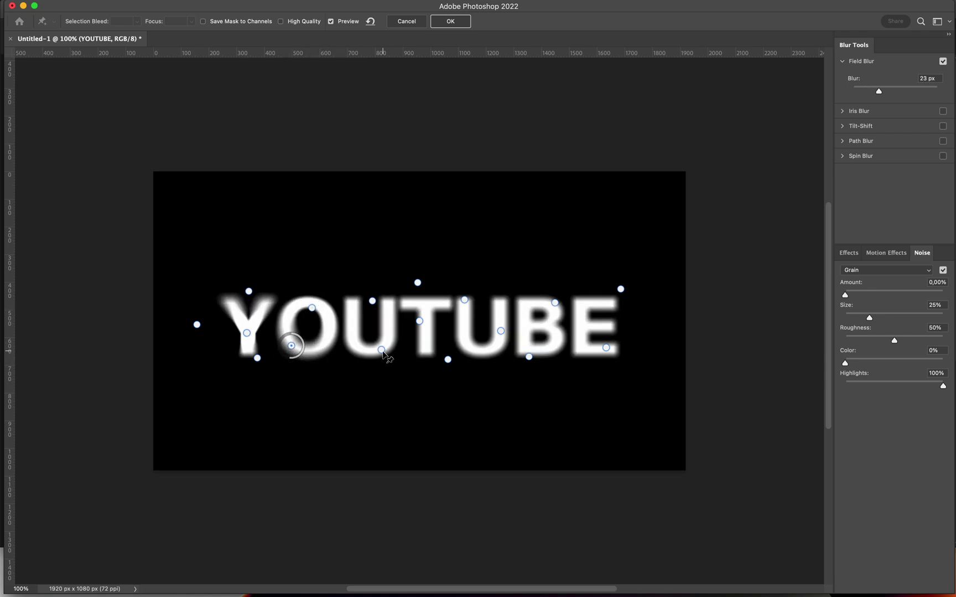
{"action": "mouse_move", "coordinate": [381, 350]}
{"action": "left_mouse_down"}
{"action": "mouse_move", "coordinate": [361, 353]}
{"action": "mouse_move", "coordinate": [374, 354]}
{"action": "left_mouse_up"}
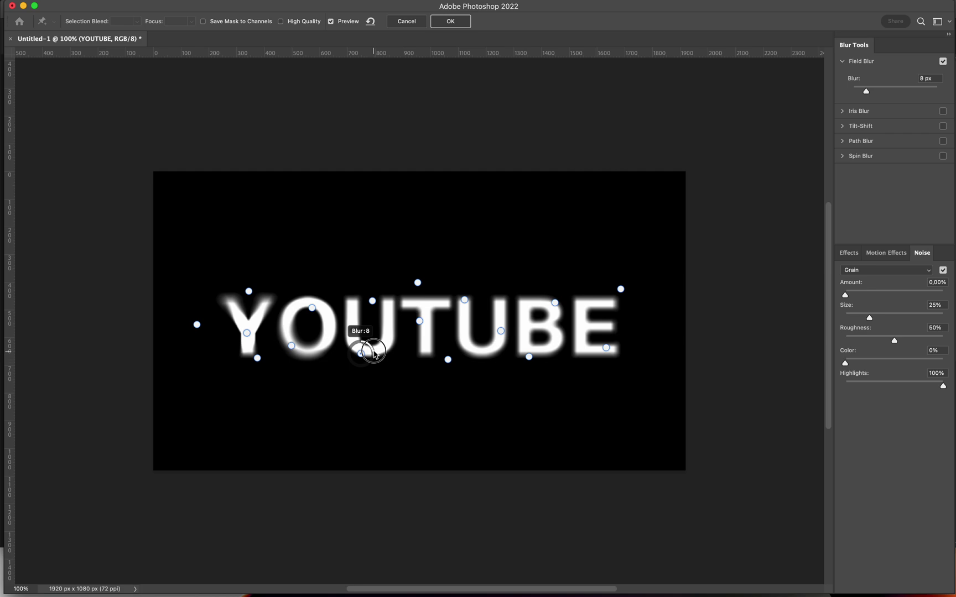
Step: Set remaining pins to 49 px, 6 px, adjust B, 6 px on E, and apply the blur
{"action": "left_click", "coordinate": [372, 301]}
{"action": "left_click_drag", "start_coordinate": [383, 301], "coordinate": [359, 281]}
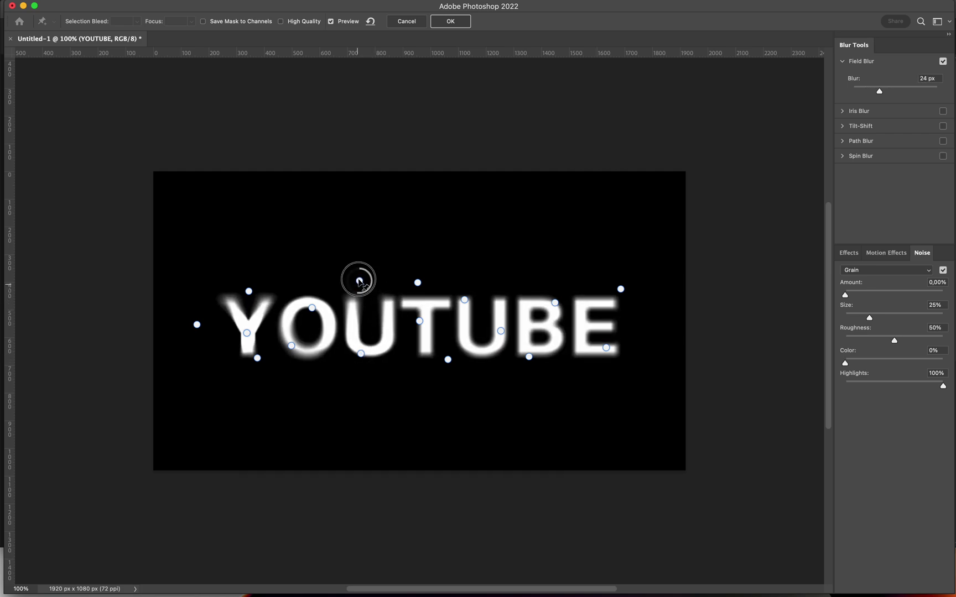
{"action": "left_click", "coordinate": [423, 327]}
{"action": "left_click_drag", "start_coordinate": [434, 330], "coordinate": [473, 292]}
{"action": "left_click", "coordinate": [464, 300]}
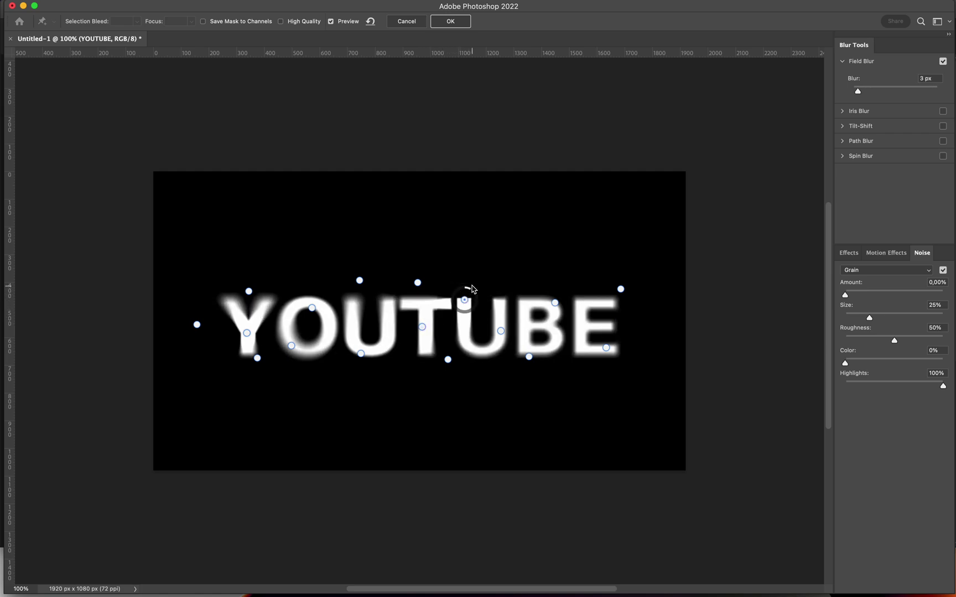
{"action": "left_click", "coordinate": [555, 303]}
{"action": "left_click_drag", "start_coordinate": [563, 313], "coordinate": [558, 309]}
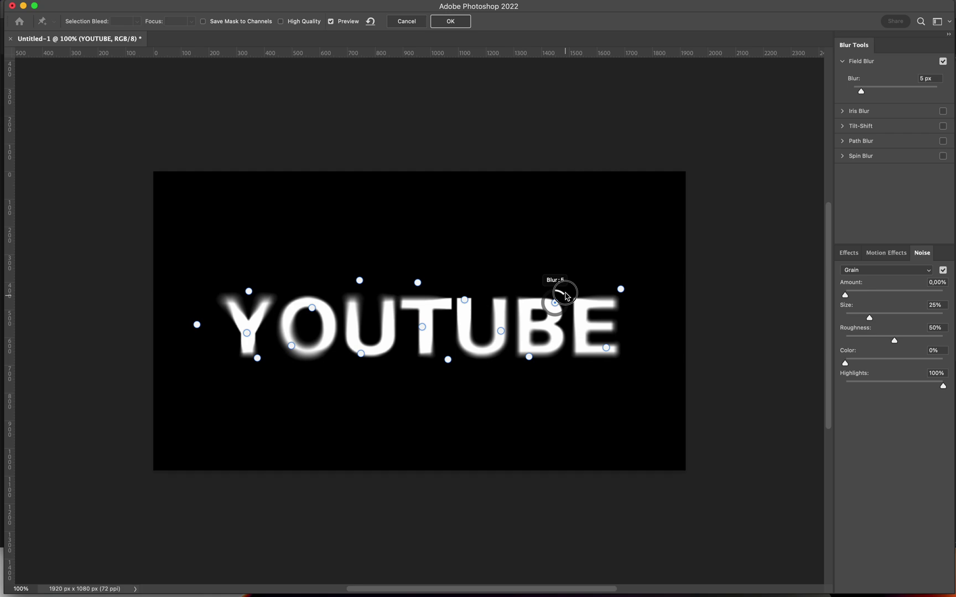
{"action": "left_click", "coordinate": [606, 347]}
{"action": "left_click_drag", "start_coordinate": [610, 352], "coordinate": [642, 343]}
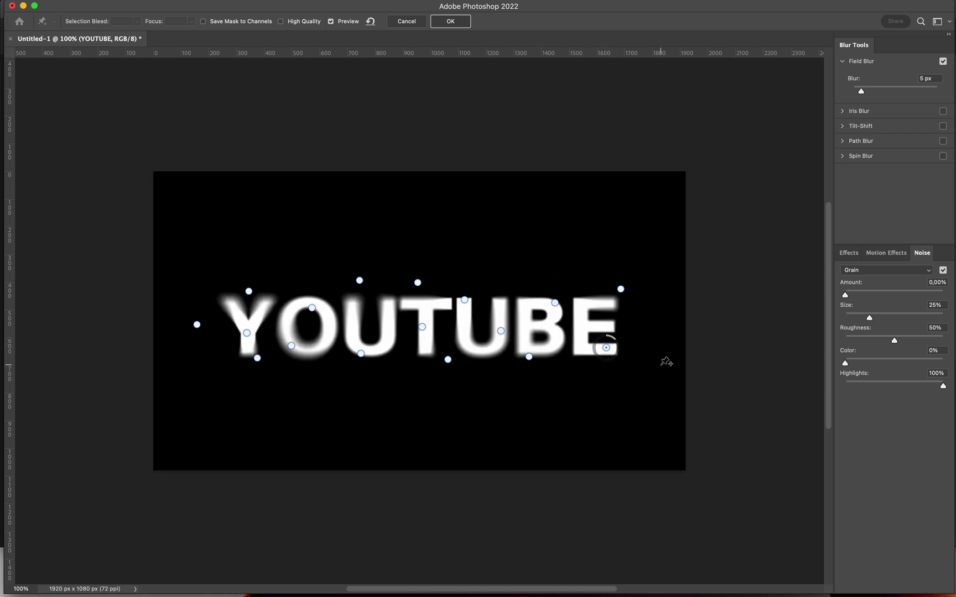
{"action": "left_click", "coordinate": [451, 21]}
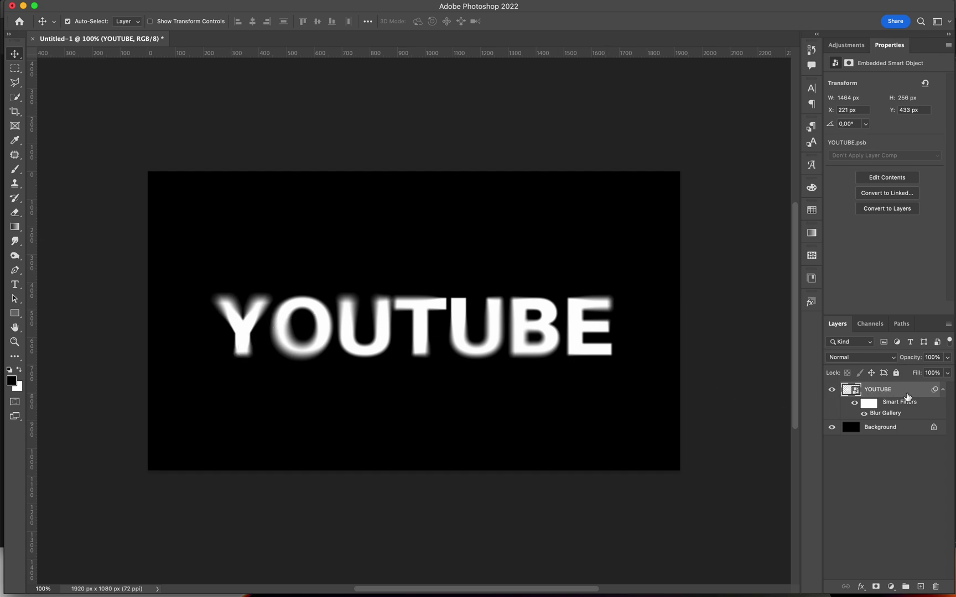
Step: Duplicate the YOUTUBE layer and give the copy a 5 px Gaussian Blur
{"action": "left_click", "coordinate": [942, 391]}
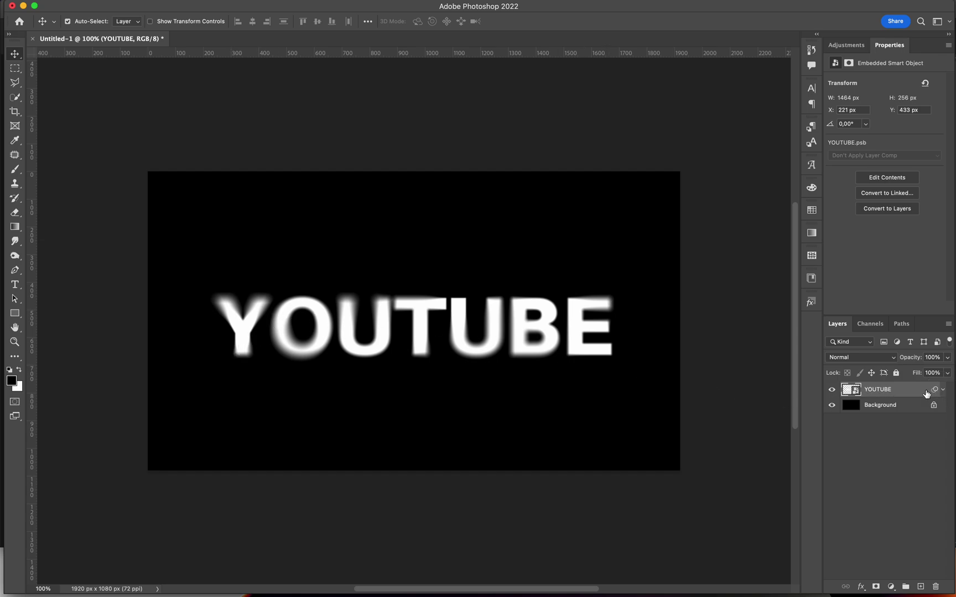
{"action": "key", "text": "super+j"}
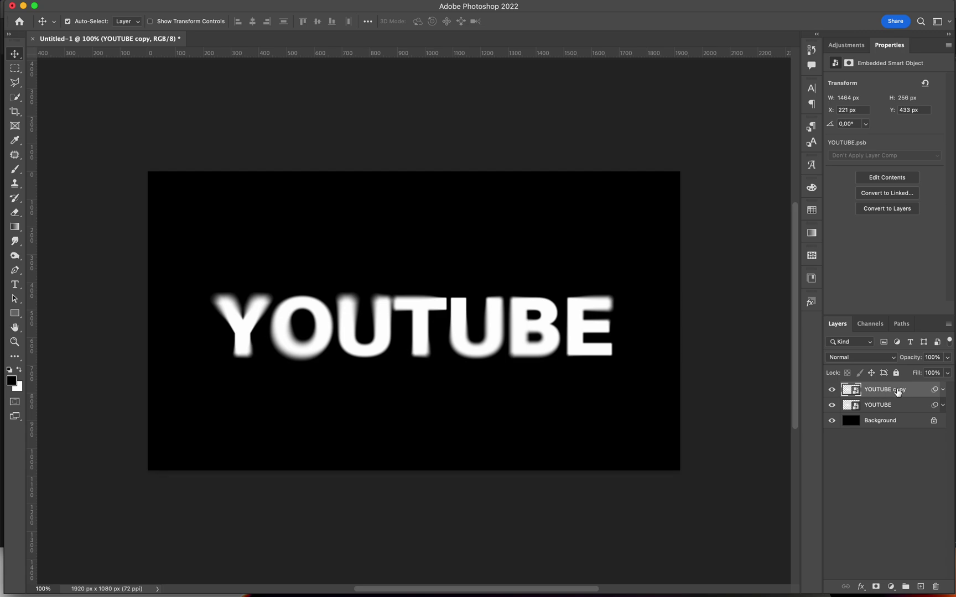
{"action": "left_click", "coordinate": [274, 2]}
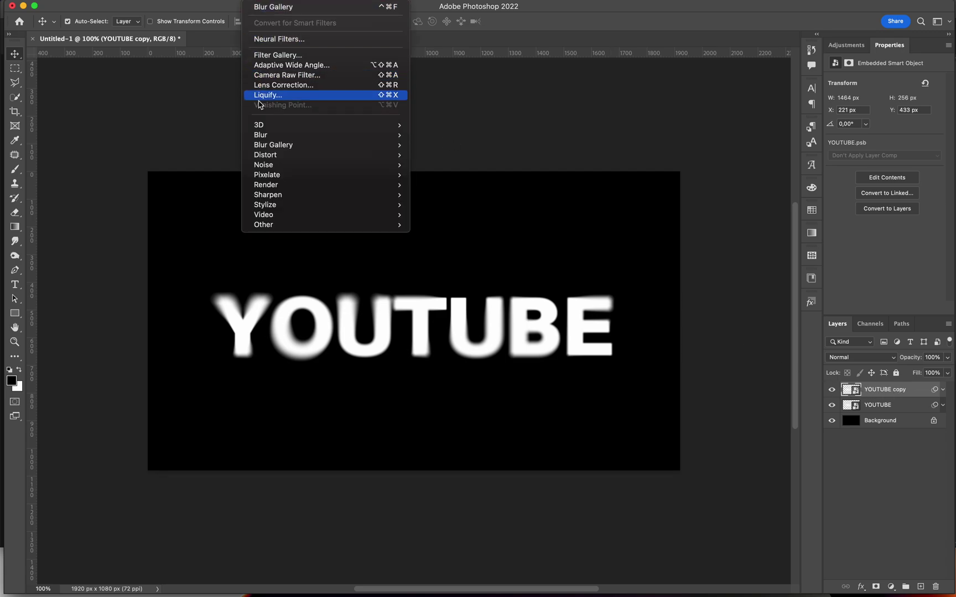
{"action": "mouse_move", "coordinate": [296, 137]}
{"action": "left_click", "coordinate": [457, 175]}
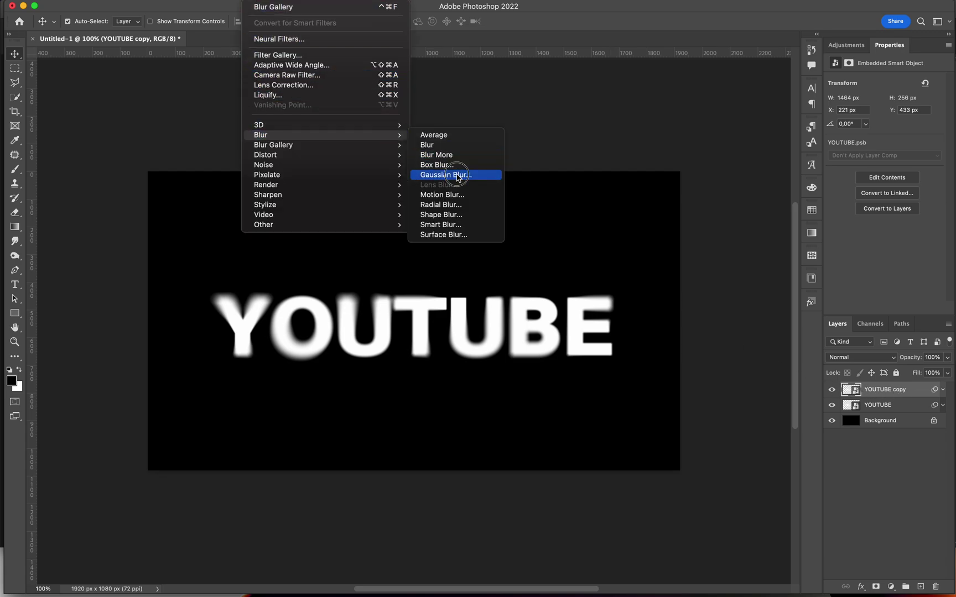
{"action": "left_click_drag", "start_coordinate": [635, 308], "coordinate": [642, 309]}
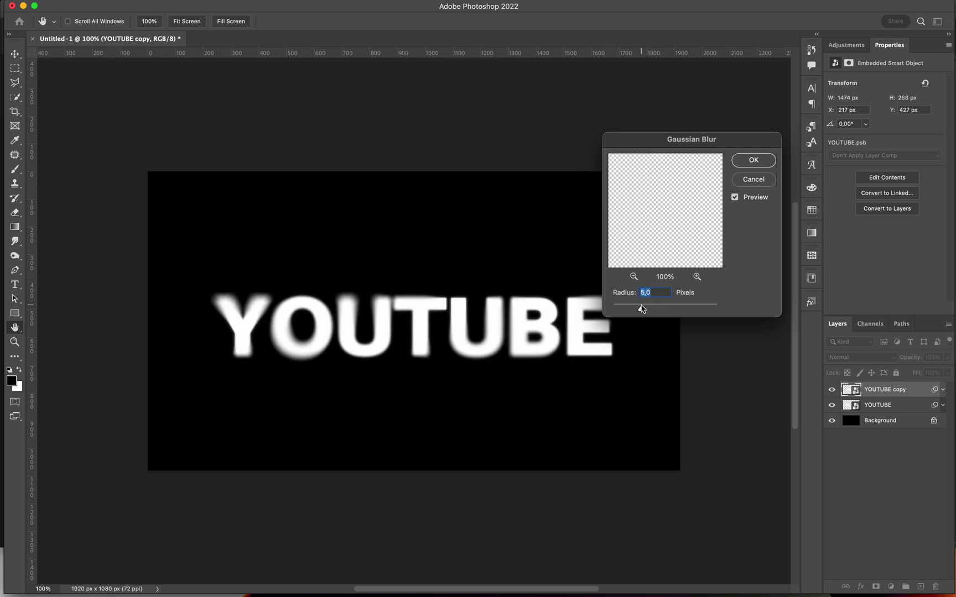
{"action": "left_click", "coordinate": [754, 161]}
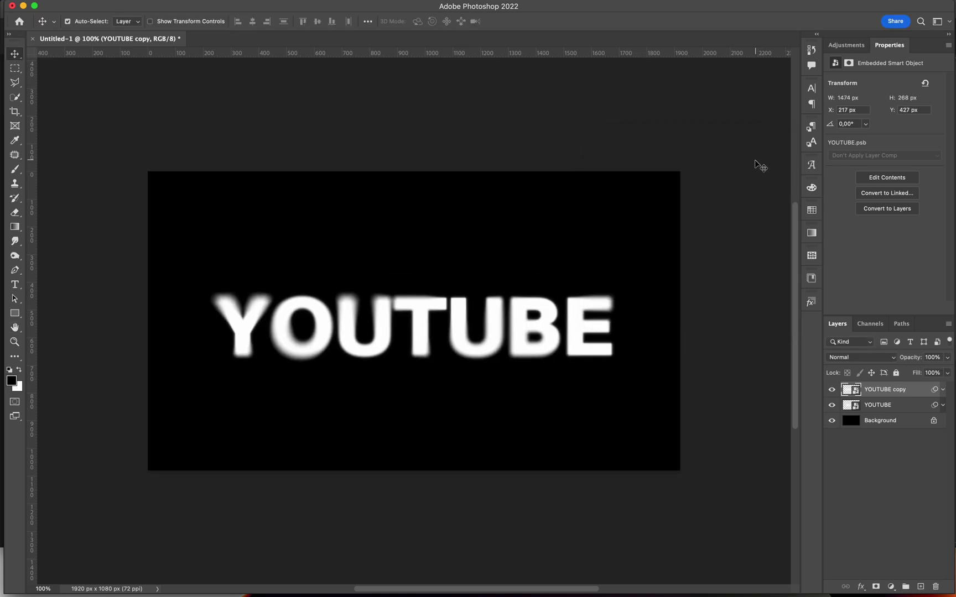
Step: Set the blurred copy to Exclusion blend mode and duplicate it as YOUTUBE copy 2
{"action": "left_click", "coordinate": [845, 360]}
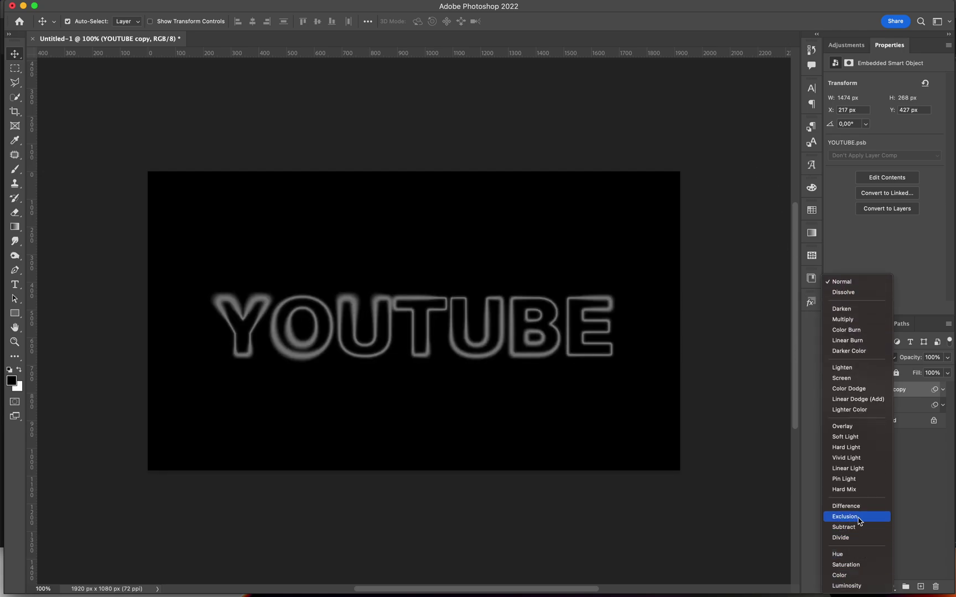
{"action": "left_click", "coordinate": [853, 518]}
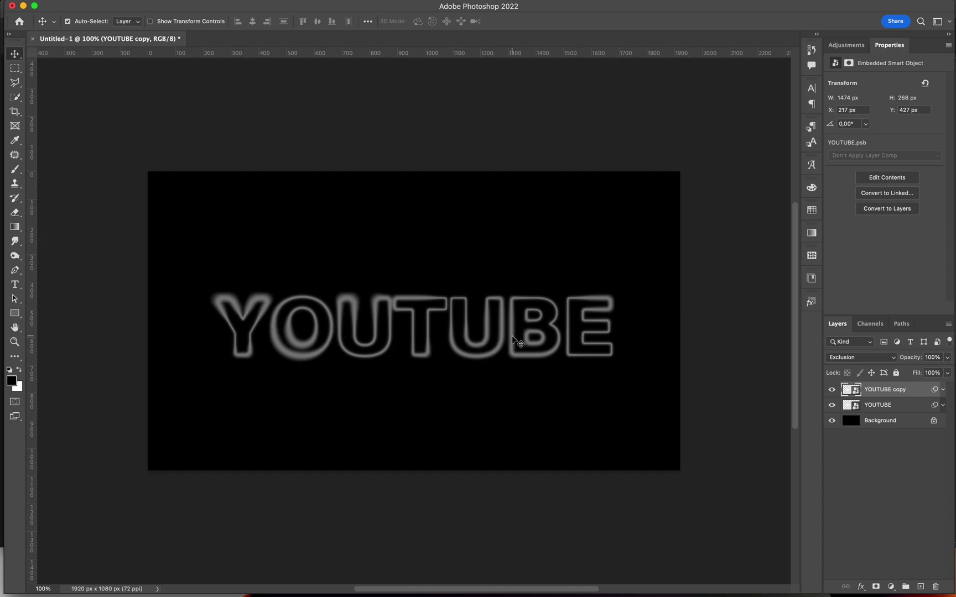
{"action": "key", "text": "super+j"}
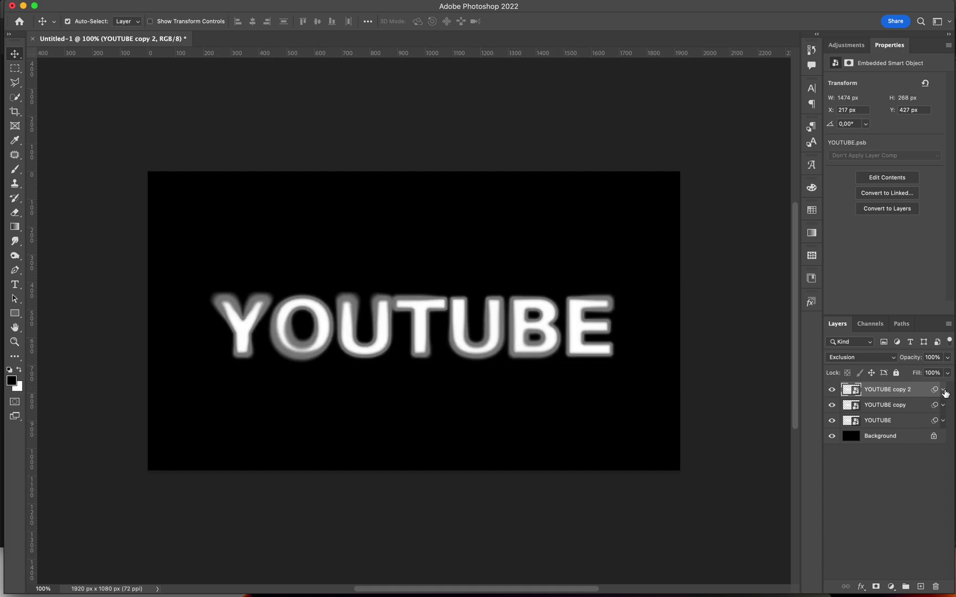
Step: Raise YOUTUBE copy 2's Gaussian Blur smart filter radius to 12 px
{"action": "left_click", "coordinate": [943, 390]}
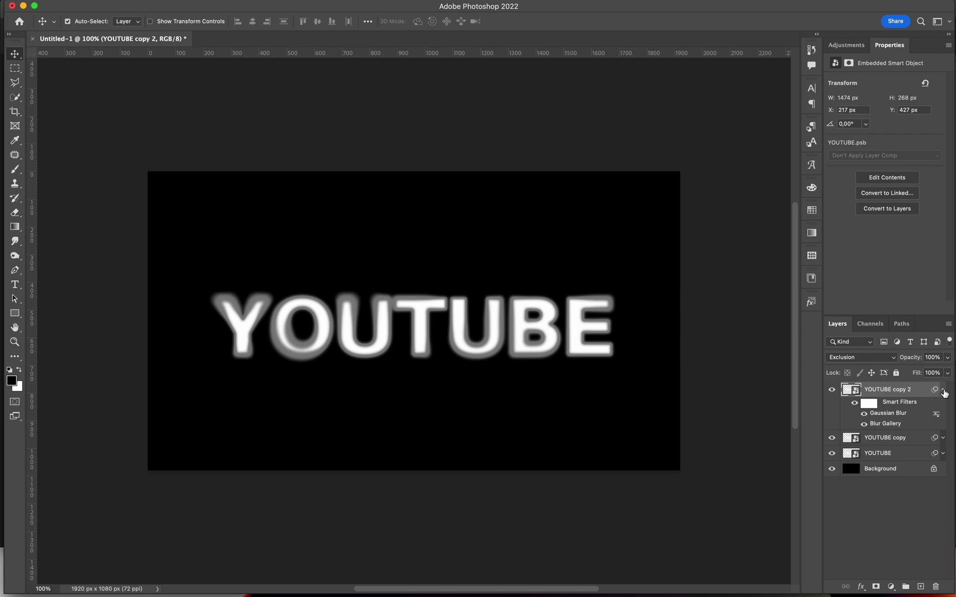
{"action": "double_click", "coordinate": [888, 414]}
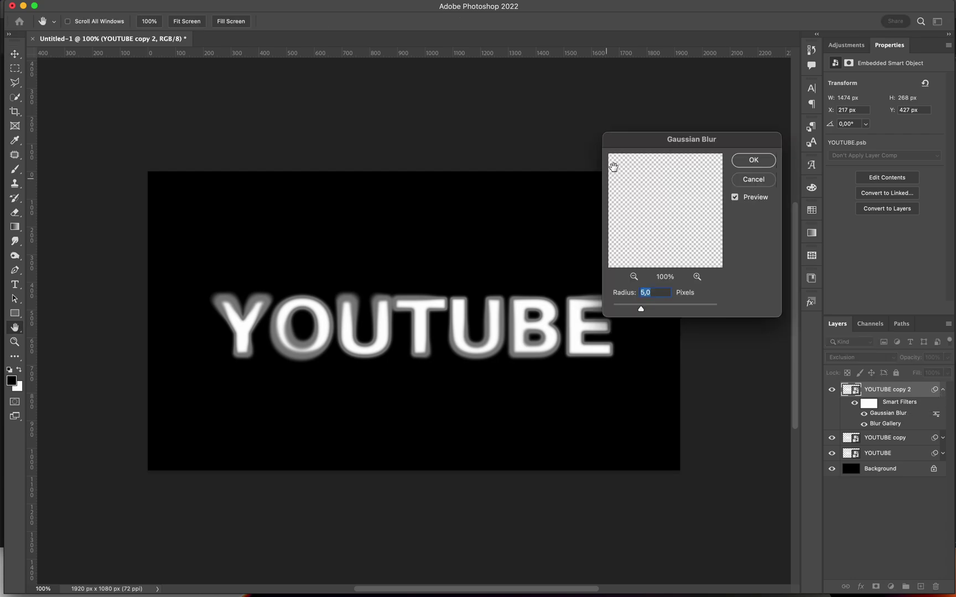
{"action": "left_click_drag", "start_coordinate": [640, 308], "coordinate": [655, 310]}
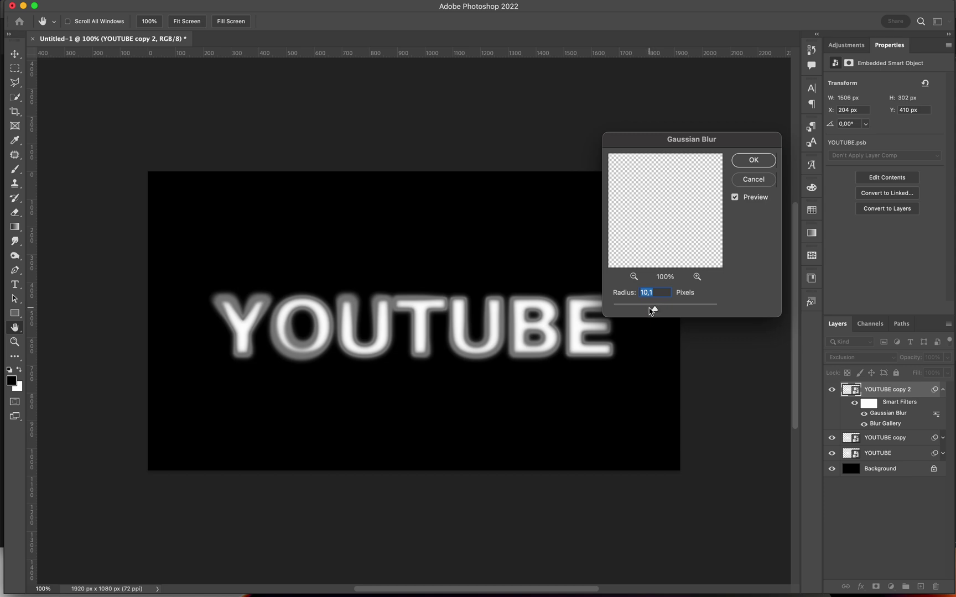
{"action": "type", "text": "12"}
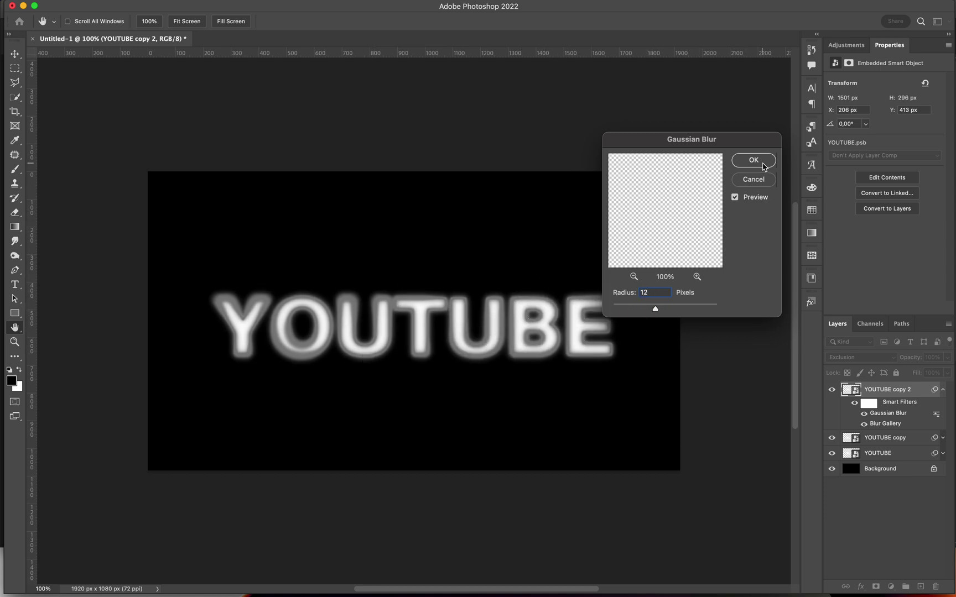
{"action": "left_click", "coordinate": [761, 161]}
{"action": "left_click", "coordinate": [943, 391]}
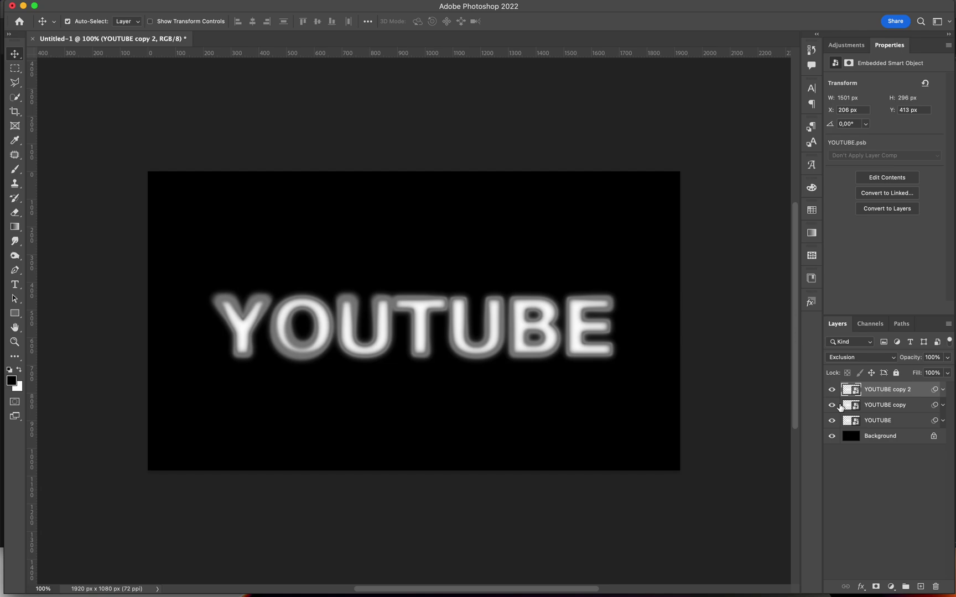
{"action": "left_click", "coordinate": [844, 46]}
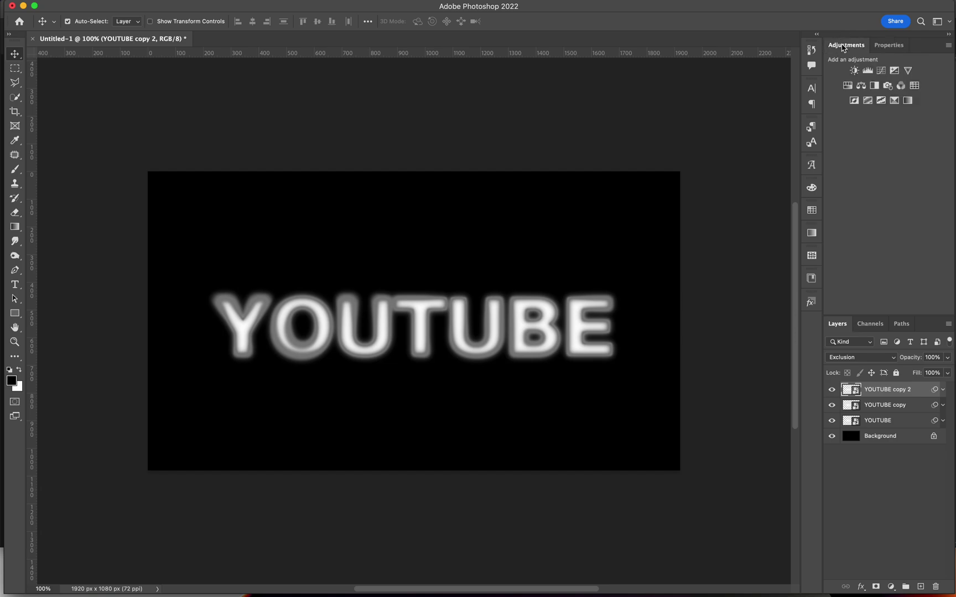
Step: Add Curves 1 with alternating high and low points and its top-right endpoint pulled down to black
{"action": "left_click", "coordinate": [882, 72]}
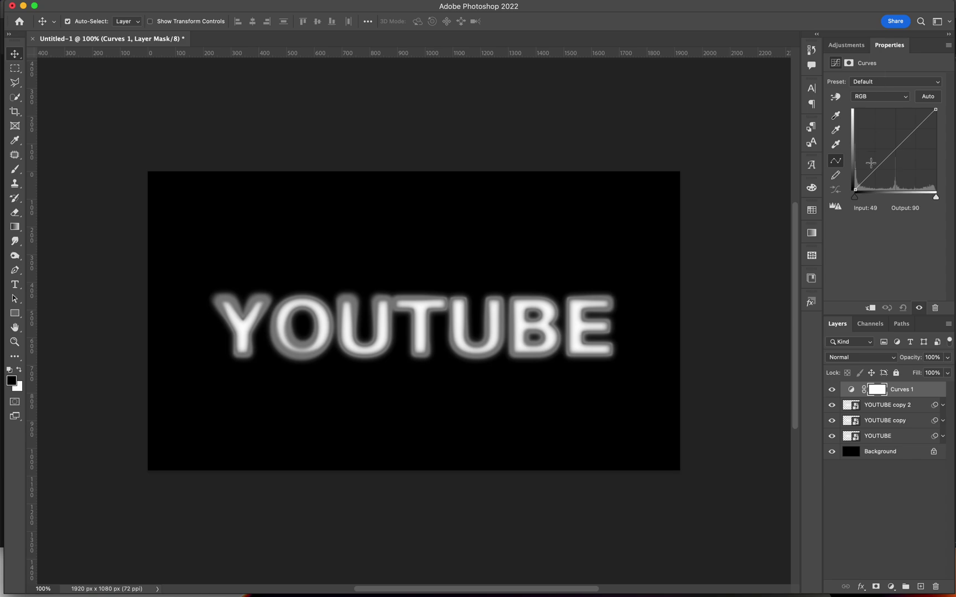
{"action": "mouse_move", "coordinate": [860, 185]}
{"action": "left_mouse_down"}
{"action": "mouse_move", "coordinate": [858, 115]}
{"action": "mouse_move", "coordinate": [866, 114]}
{"action": "mouse_move", "coordinate": [865, 173]}
{"action": "left_mouse_up"}
{"action": "left_click_drag", "start_coordinate": [859, 116], "coordinate": [859, 108]}
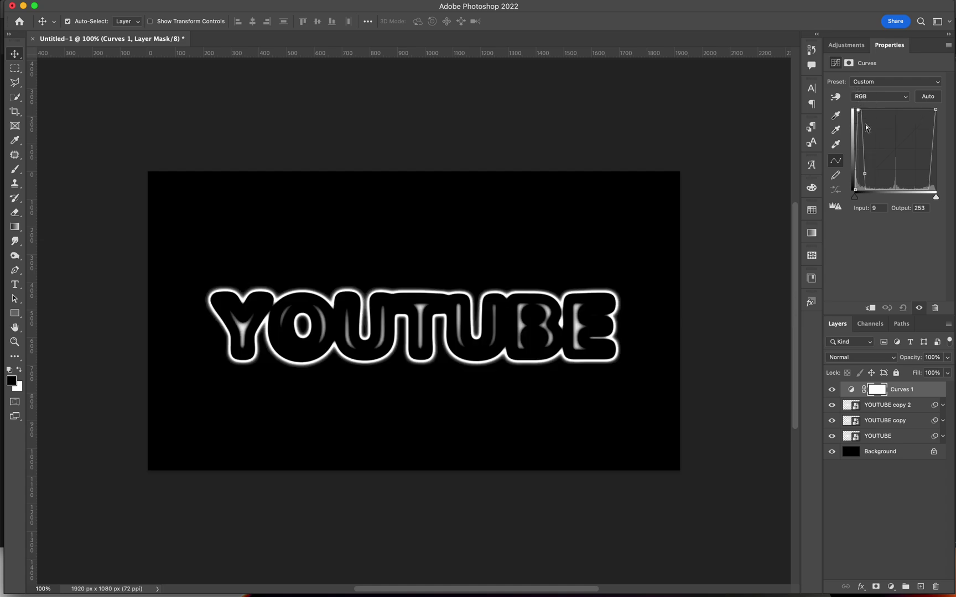
{"action": "mouse_move", "coordinate": [865, 179]}
{"action": "left_mouse_down"}
{"action": "mouse_move", "coordinate": [865, 187]}
{"action": "mouse_move", "coordinate": [871, 113]}
{"action": "mouse_move", "coordinate": [877, 187]}
{"action": "mouse_move", "coordinate": [887, 189]}
{"action": "mouse_move", "coordinate": [883, 112]}
{"action": "mouse_move", "coordinate": [895, 161]}
{"action": "mouse_move", "coordinate": [887, 183]}
{"action": "mouse_move", "coordinate": [896, 112]}
{"action": "mouse_move", "coordinate": [909, 146]}
{"action": "mouse_move", "coordinate": [906, 189]}
{"action": "mouse_move", "coordinate": [910, 111]}
{"action": "left_mouse_up"}
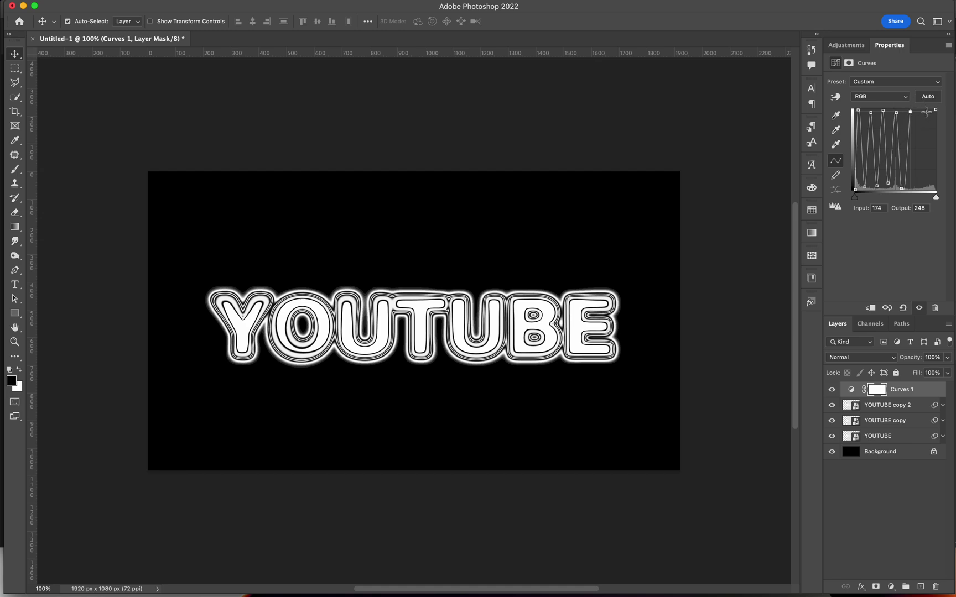
{"action": "left_click_drag", "start_coordinate": [918, 189], "coordinate": [925, 112]}
{"action": "left_click_drag", "start_coordinate": [935, 110], "coordinate": [930, 219]}
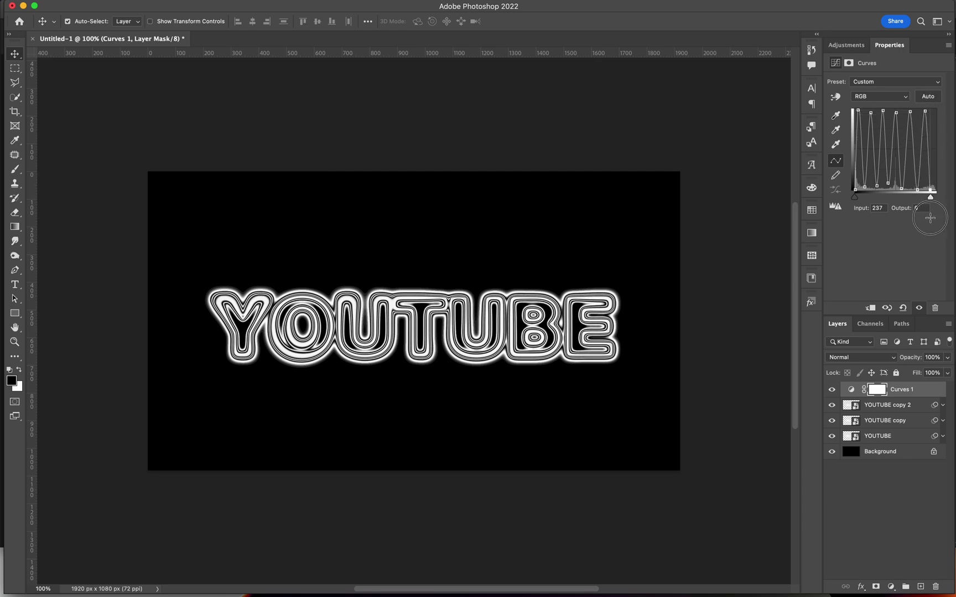
Step: Convert Curves 1 and the three YOUTUBE layers into a single smart object
{"action": "left_click", "coordinate": [903, 441], "text": "shift"}
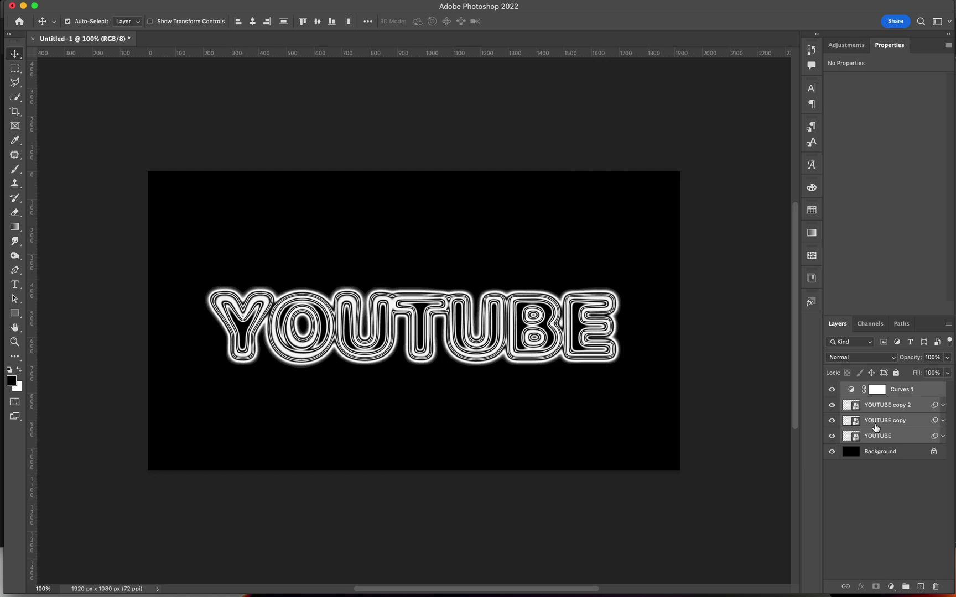
{"action": "right_click", "coordinate": [873, 411]}
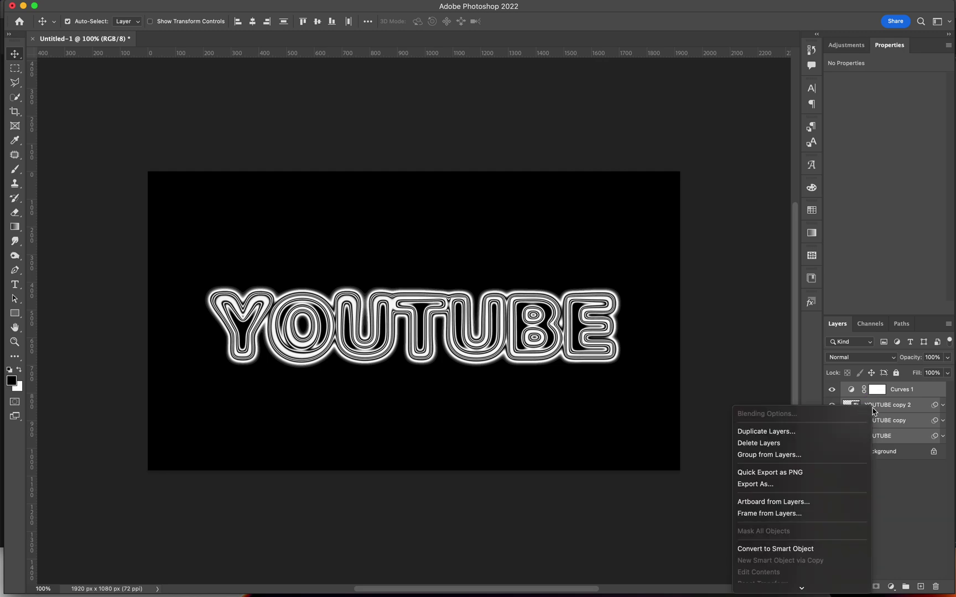
{"action": "left_click", "coordinate": [816, 550]}
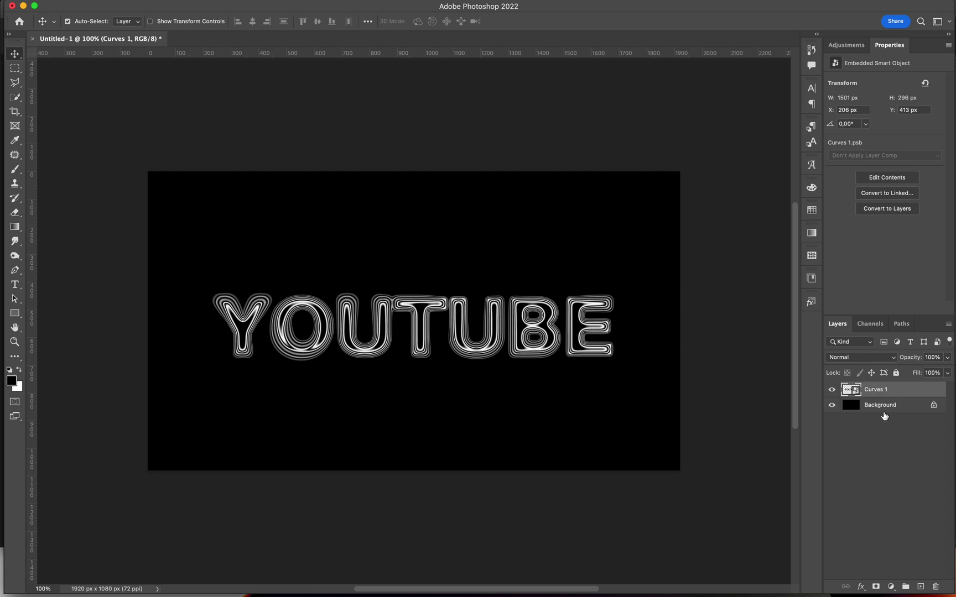
Step: Unlock the Background into Layer 0, then inspect the Curves 1 smart object's contents and close them
{"action": "left_click", "coordinate": [933, 405]}
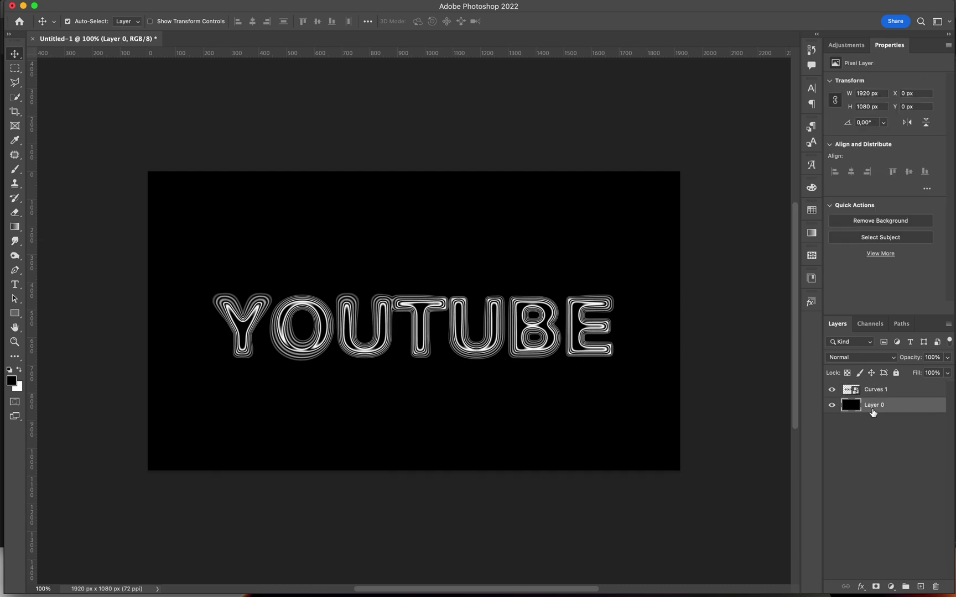
{"action": "left_click", "coordinate": [832, 406]}
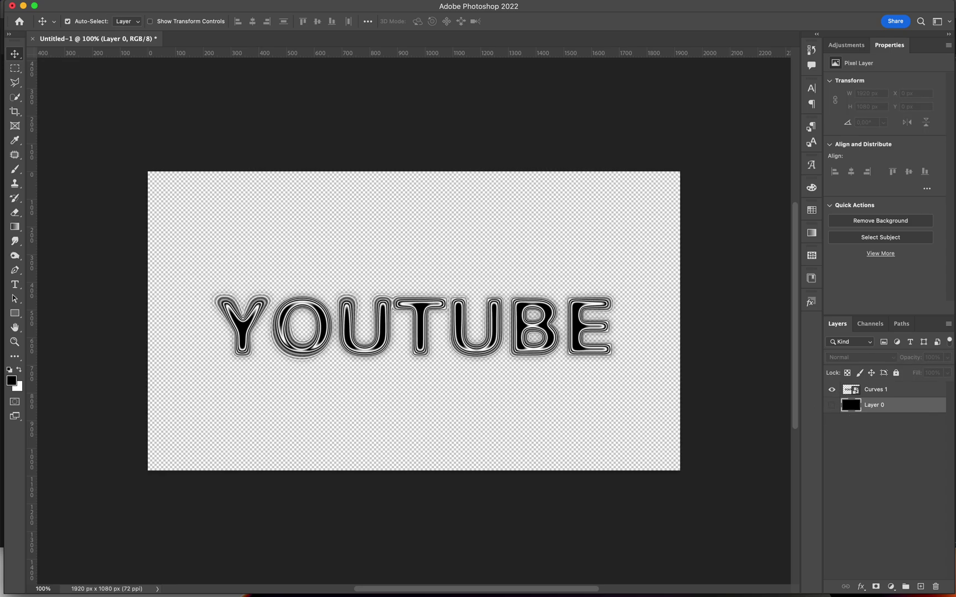
{"action": "left_click", "coordinate": [832, 405]}
{"action": "left_click", "coordinate": [895, 392]}
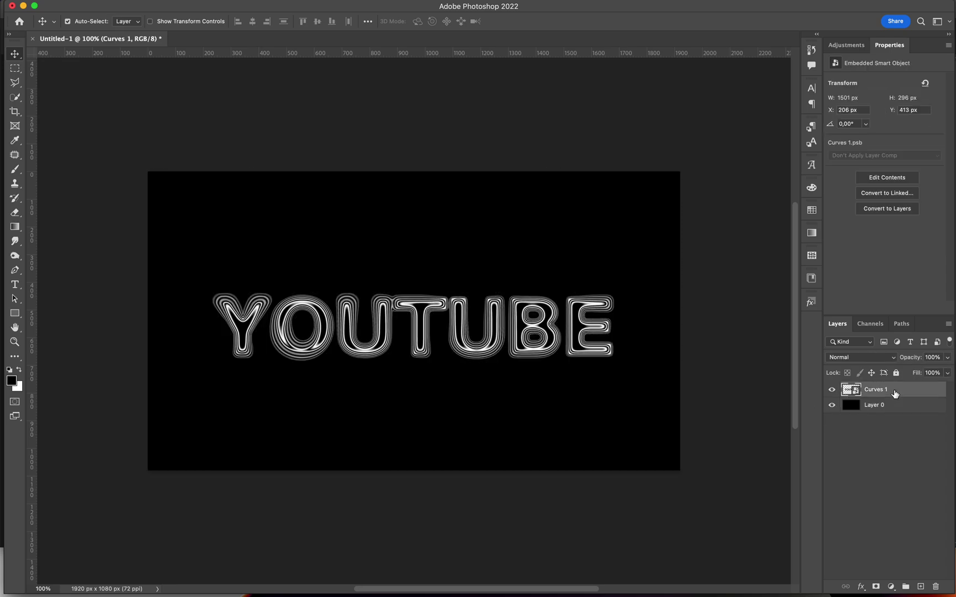
{"action": "double_click", "coordinate": [851, 392]}
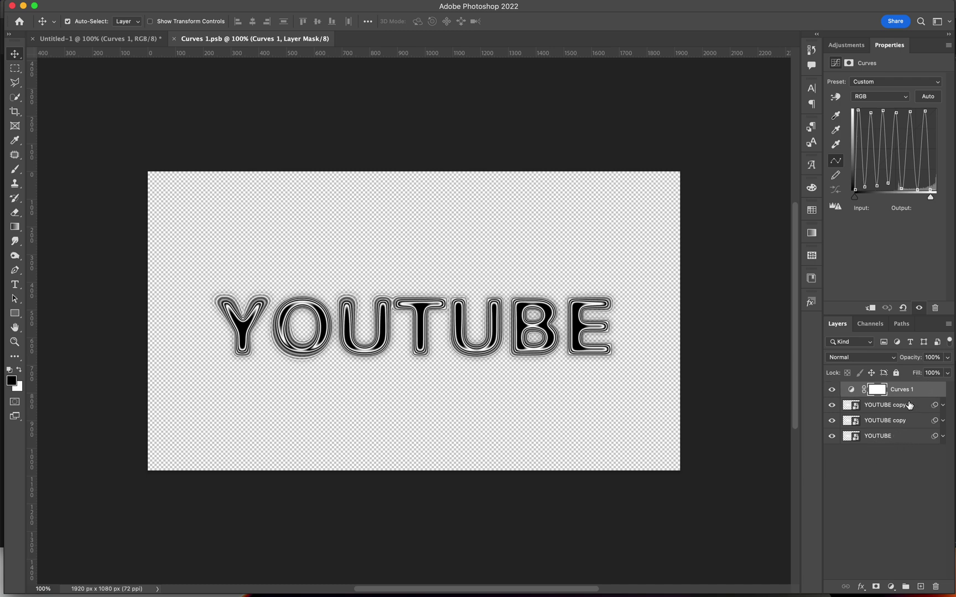
{"action": "left_click", "coordinate": [174, 39]}
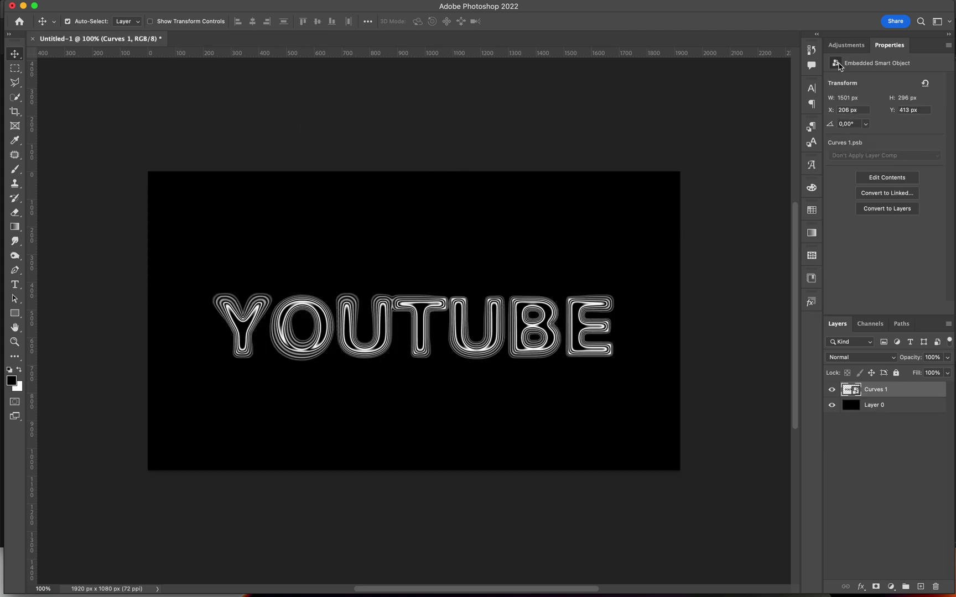
Step: Add a Gradient Map 1 adjustment clipped to Curves 1, keeping its black-to-white gradient
{"action": "left_click", "coordinate": [846, 45]}
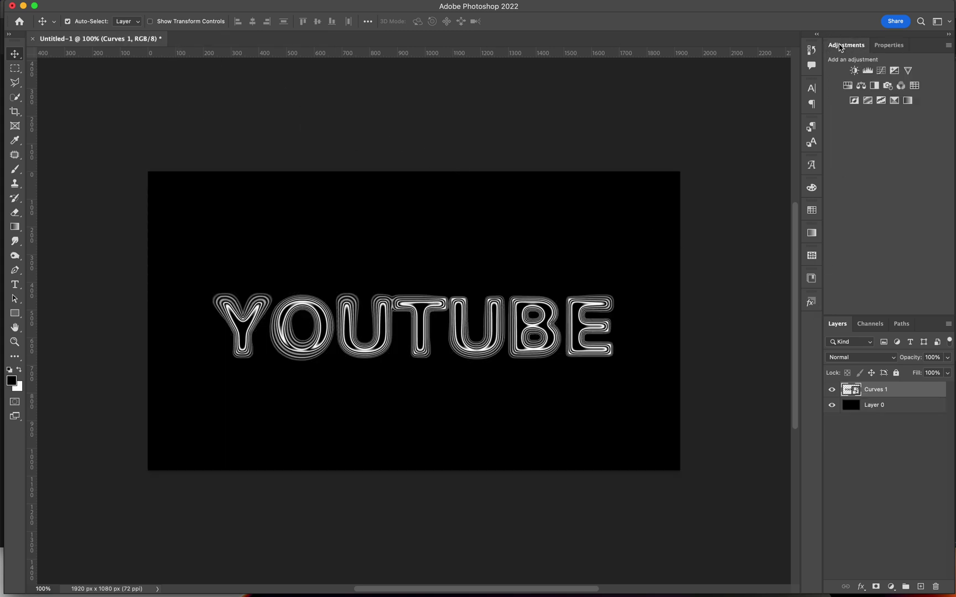
{"action": "left_click", "coordinate": [908, 101]}
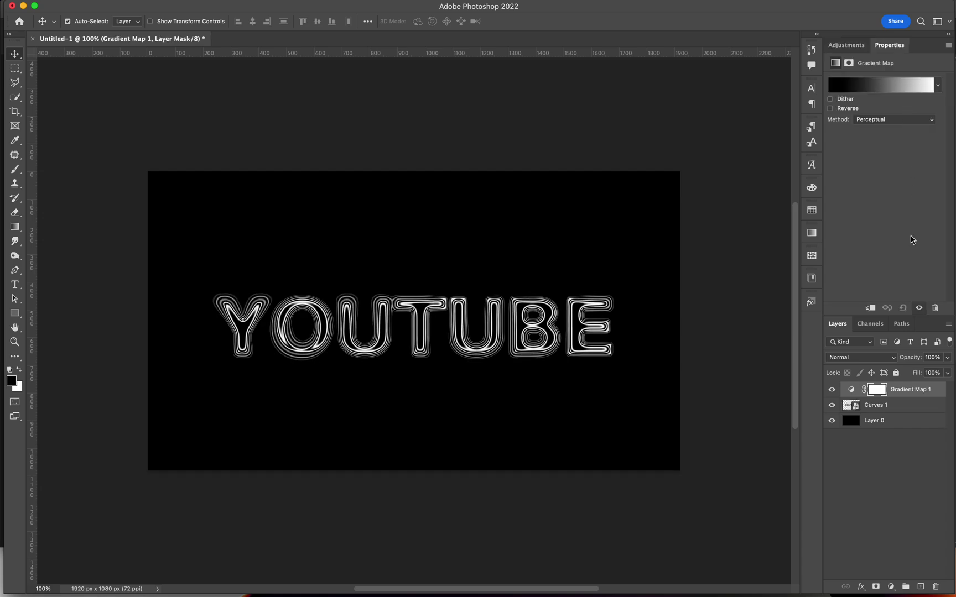
{"action": "left_click", "coordinate": [871, 308]}
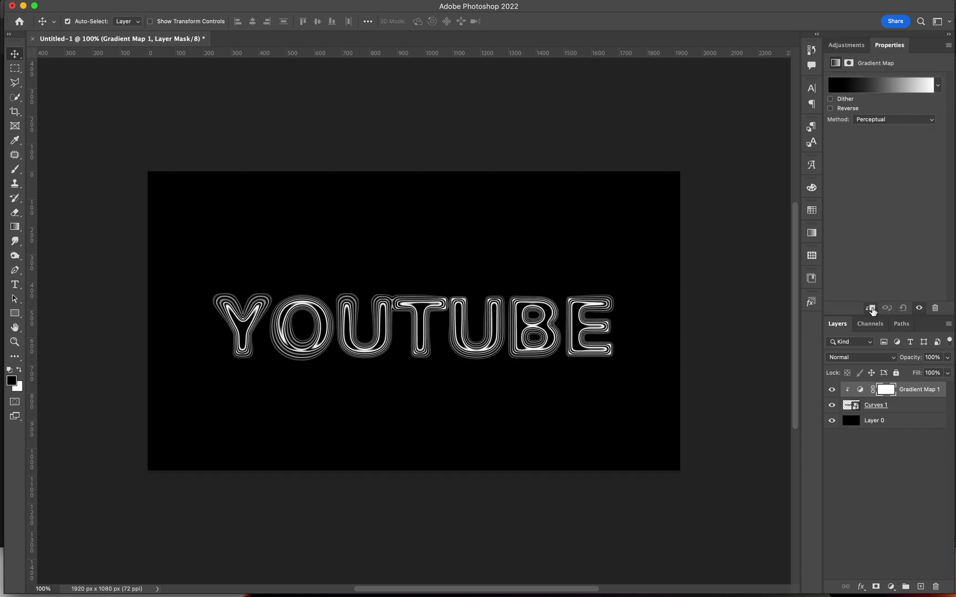
{"action": "left_click", "coordinate": [875, 87]}
Step: Preview several preset gradients, then settle on the rainbow spectrum preset for Gradient Map 1
{"action": "scroll", "coordinate": [667, 161], "scroll_direction": "down", "scroll_amount": 5}
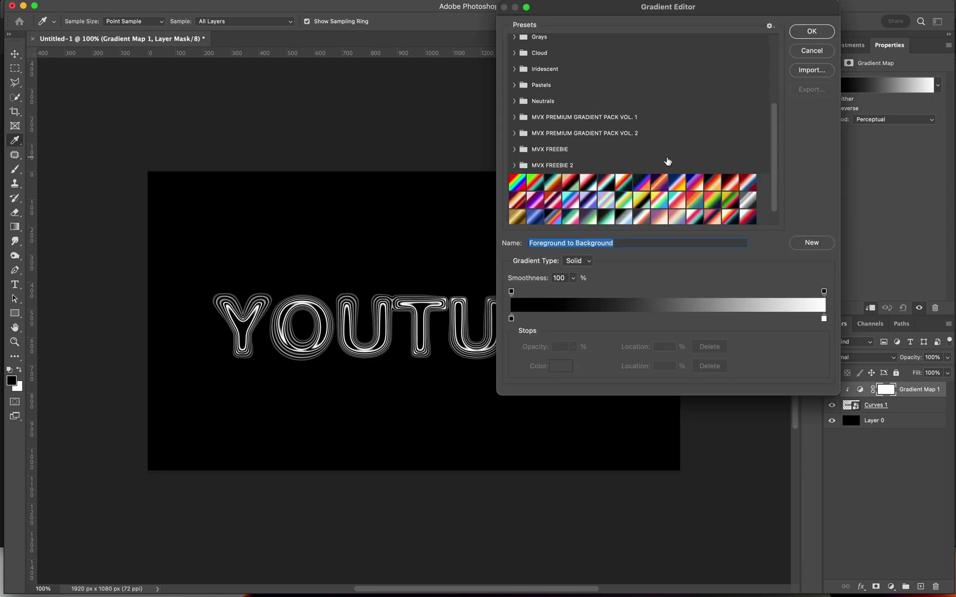
{"action": "left_click", "coordinate": [517, 162]}
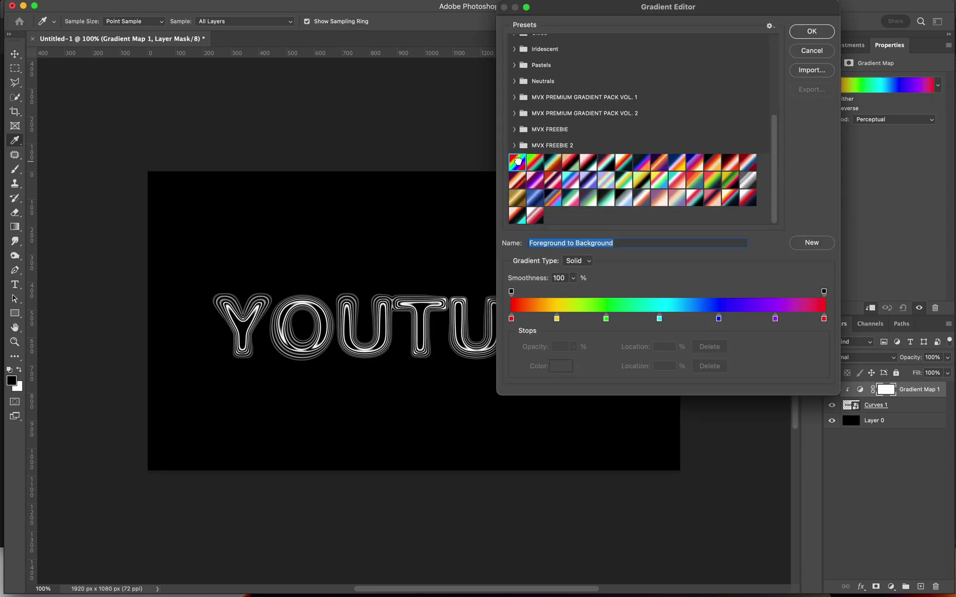
{"action": "mouse_move", "coordinate": [617, 12]}
{"action": "left_mouse_down"}
{"action": "mouse_move", "coordinate": [661, 61]}
{"action": "mouse_move", "coordinate": [662, 240]}
{"action": "mouse_move", "coordinate": [587, 11]}
{"action": "mouse_move", "coordinate": [598, 12]}
{"action": "left_mouse_up"}
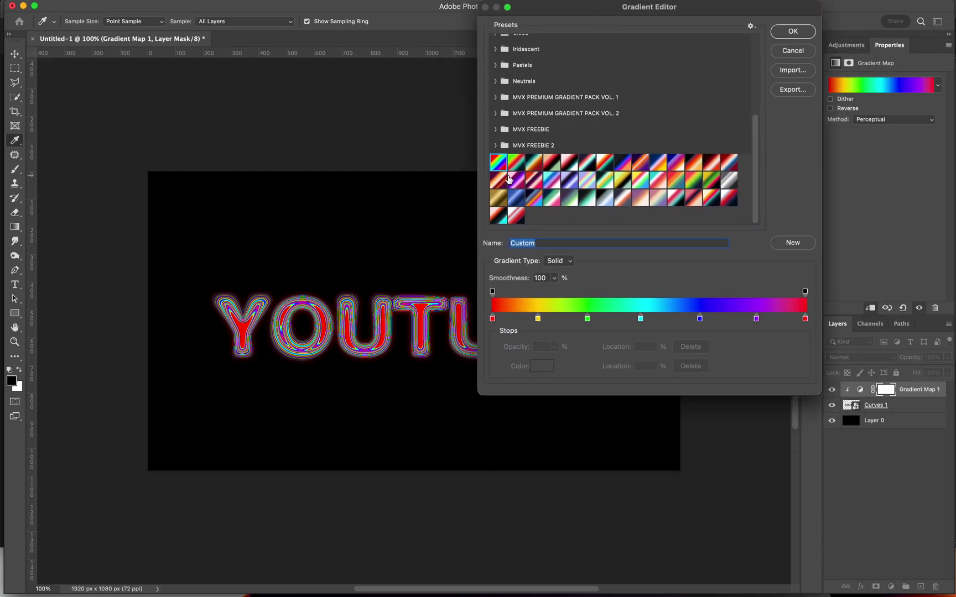
{"action": "left_click", "coordinate": [519, 163]}
{"action": "left_click", "coordinate": [540, 164]}
{"action": "left_click", "coordinate": [553, 164]}
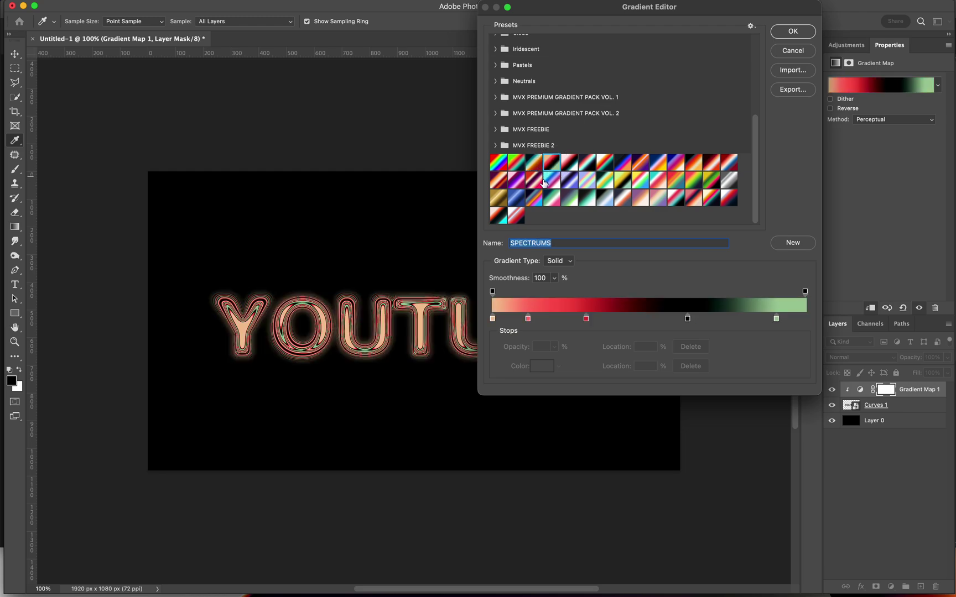
{"action": "left_click", "coordinate": [515, 217]}
{"action": "left_click", "coordinate": [499, 217]}
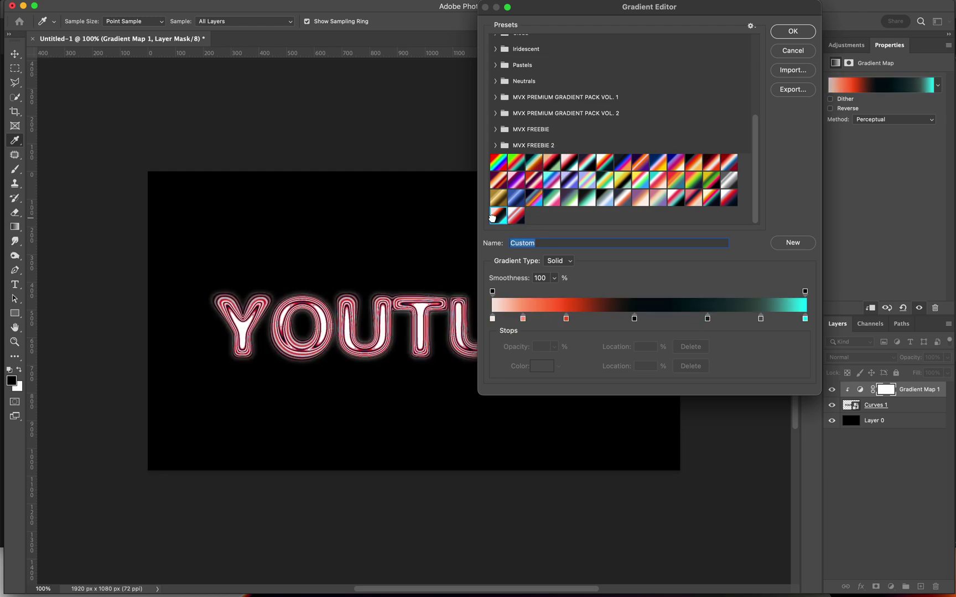
{"action": "left_click", "coordinate": [497, 162]}
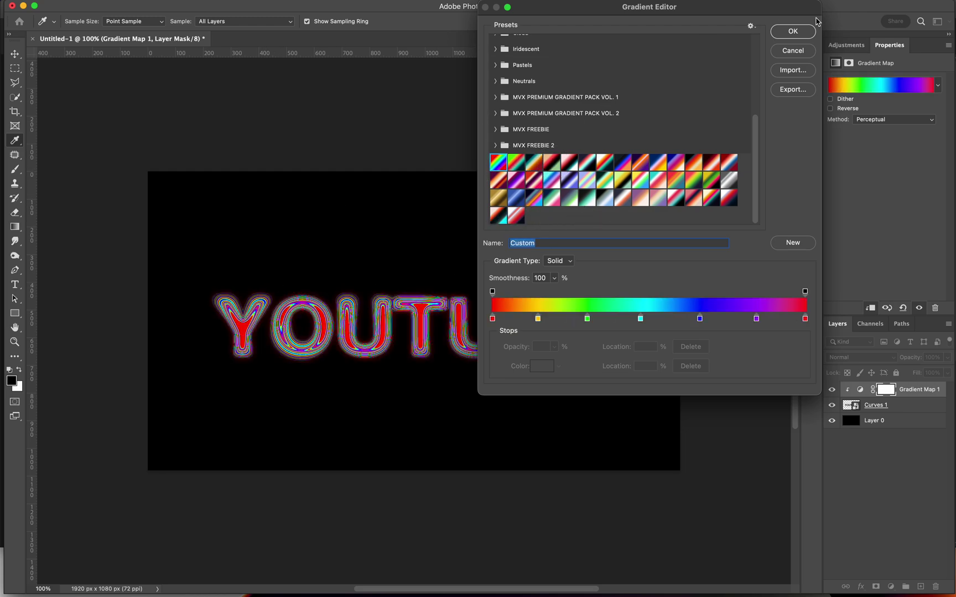
{"action": "left_click", "coordinate": [792, 31]}
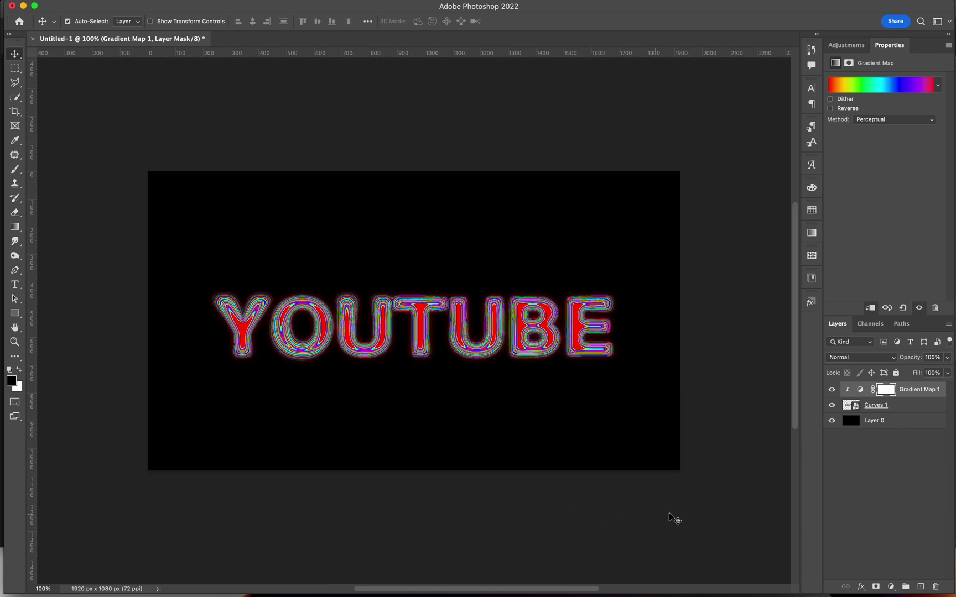
{"action": "left_click", "coordinate": [888, 482]}
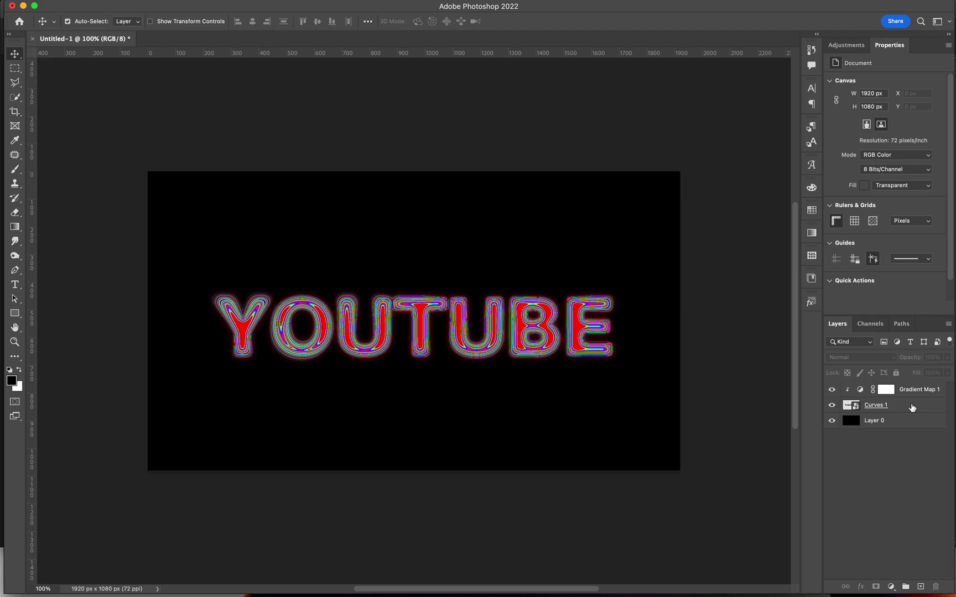
{"action": "key", "text": "z"}
{"action": "left_click_drag", "start_coordinate": [550, 296], "coordinate": [607, 286]}
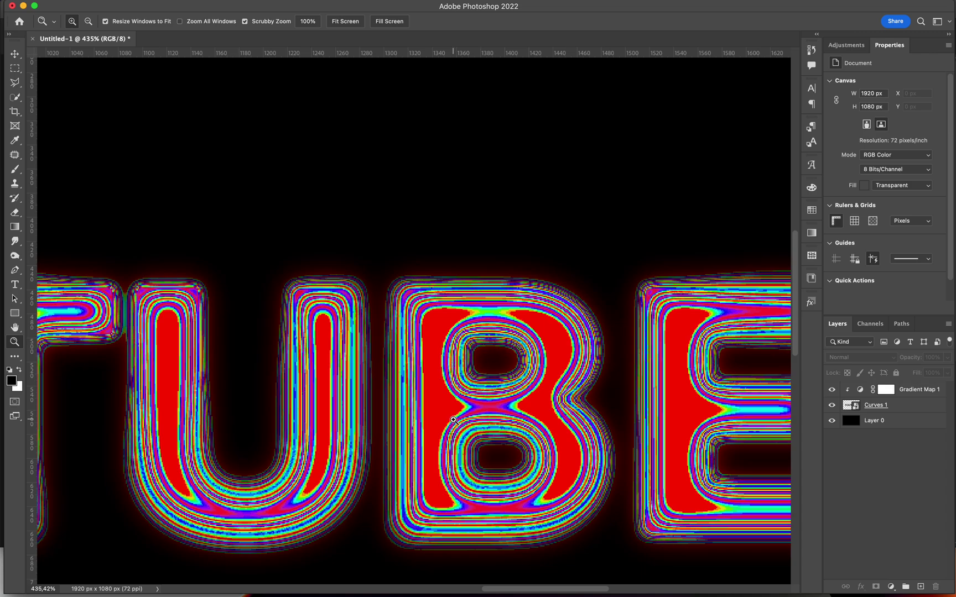
{"action": "scroll", "coordinate": [458, 402], "scroll_direction": "down", "scroll_amount": 5}
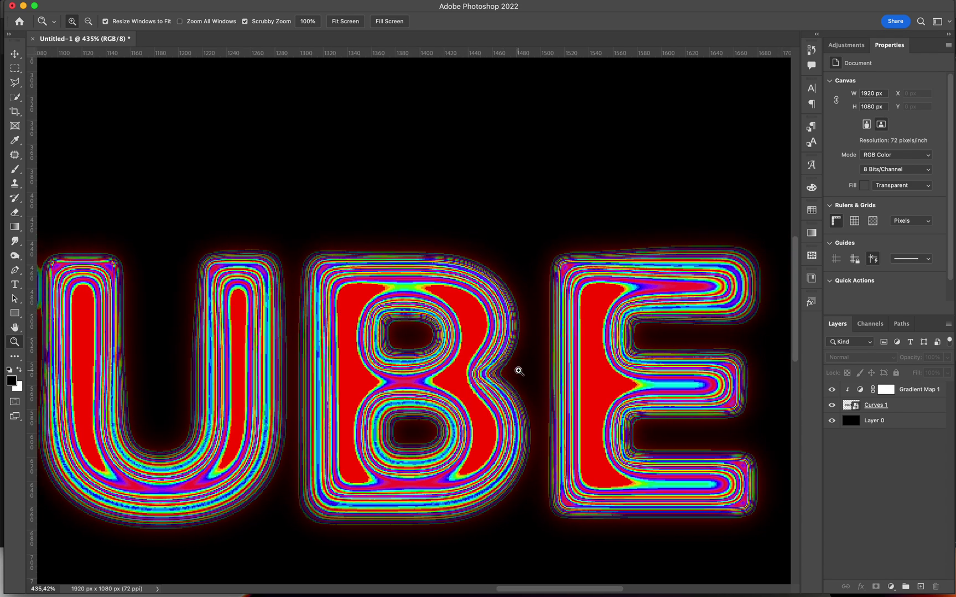
{"action": "left_click_drag", "start_coordinate": [511, 371], "coordinate": [445, 369]}
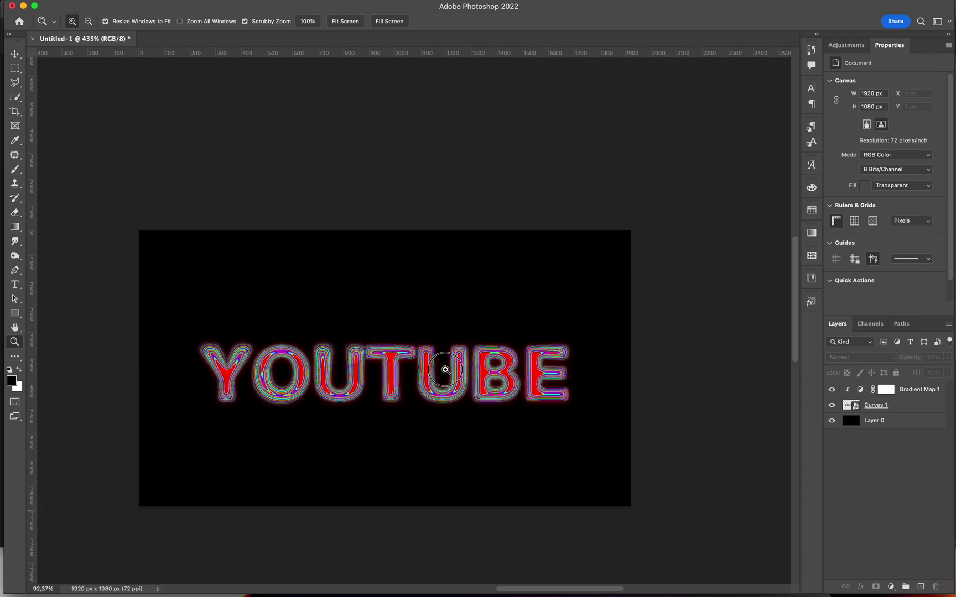
{"action": "scroll", "coordinate": [445, 369], "scroll_direction": "up", "scroll_amount": 2}
{"action": "key", "text": "v"}
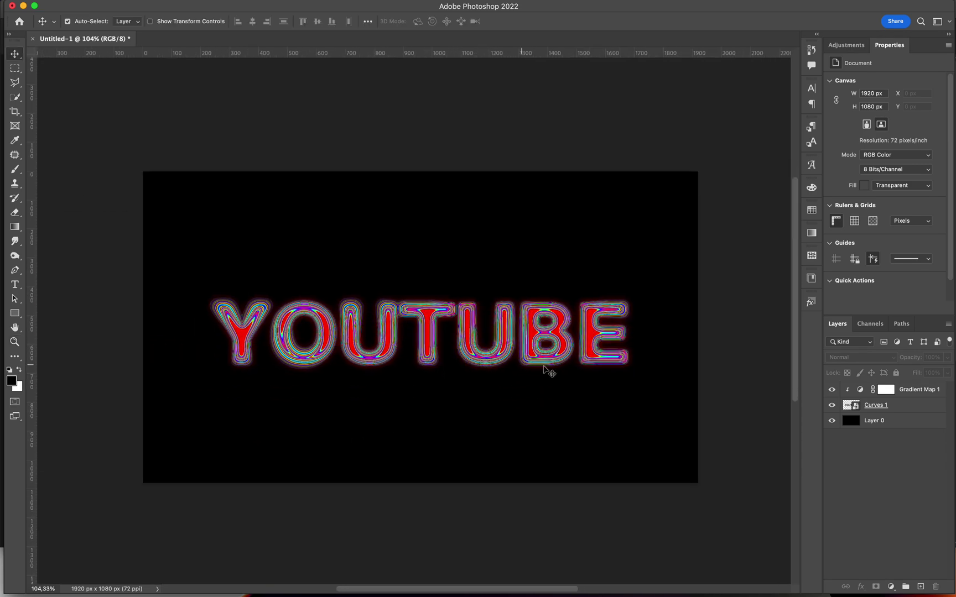